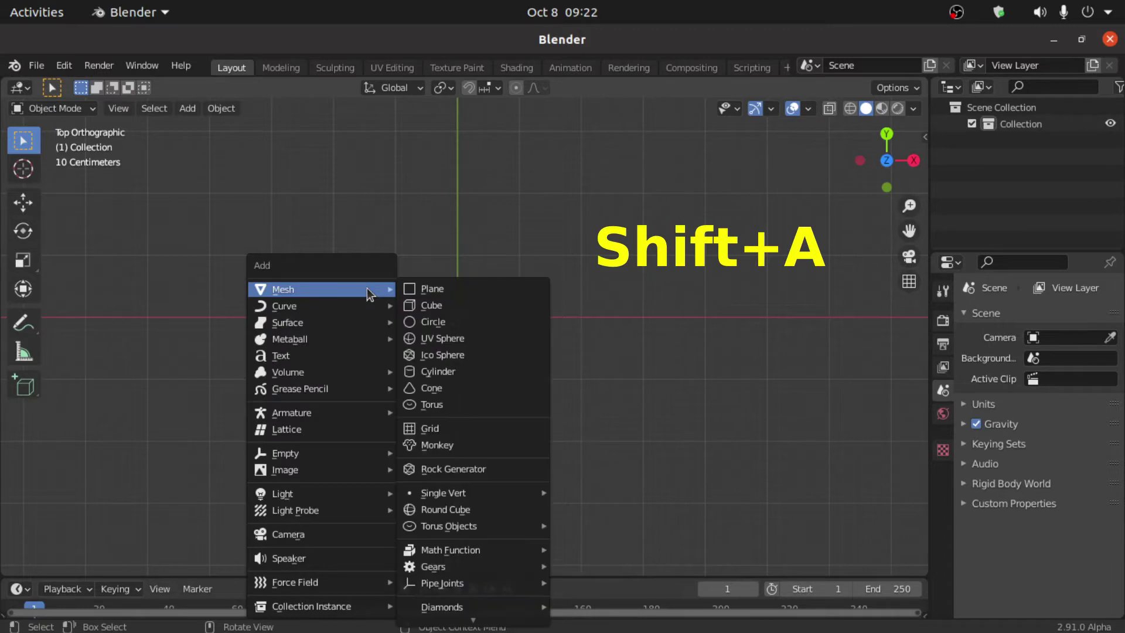
# - Add a Bezier circle at the origin and scale it uniformly to 0.98
pyautogui.moveTo(256, 305)
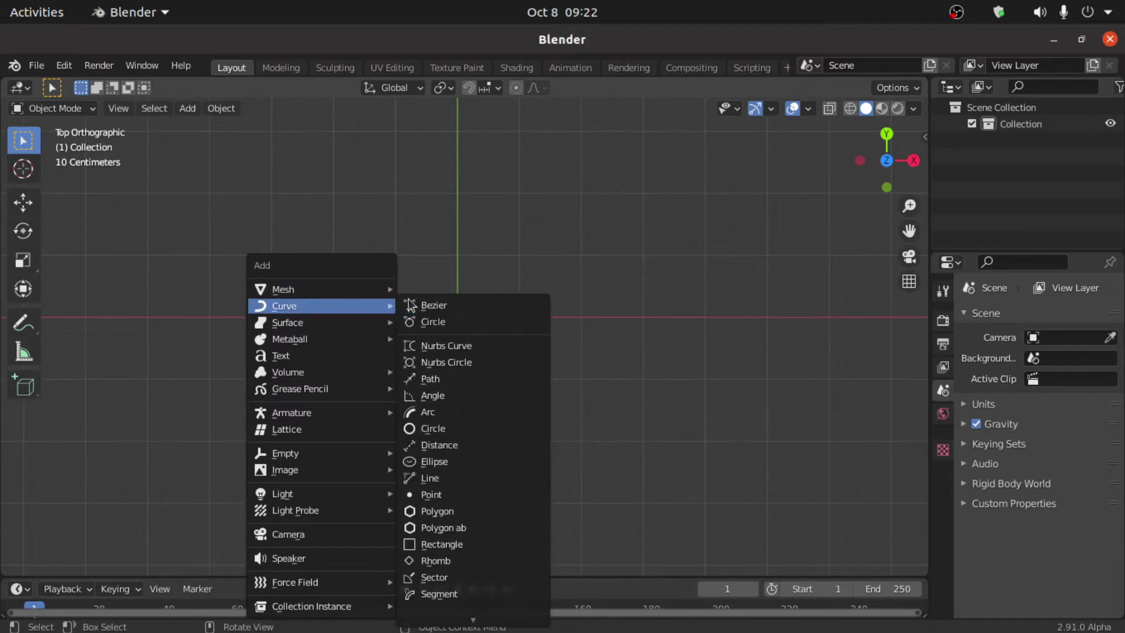
pyautogui.click(434, 322)
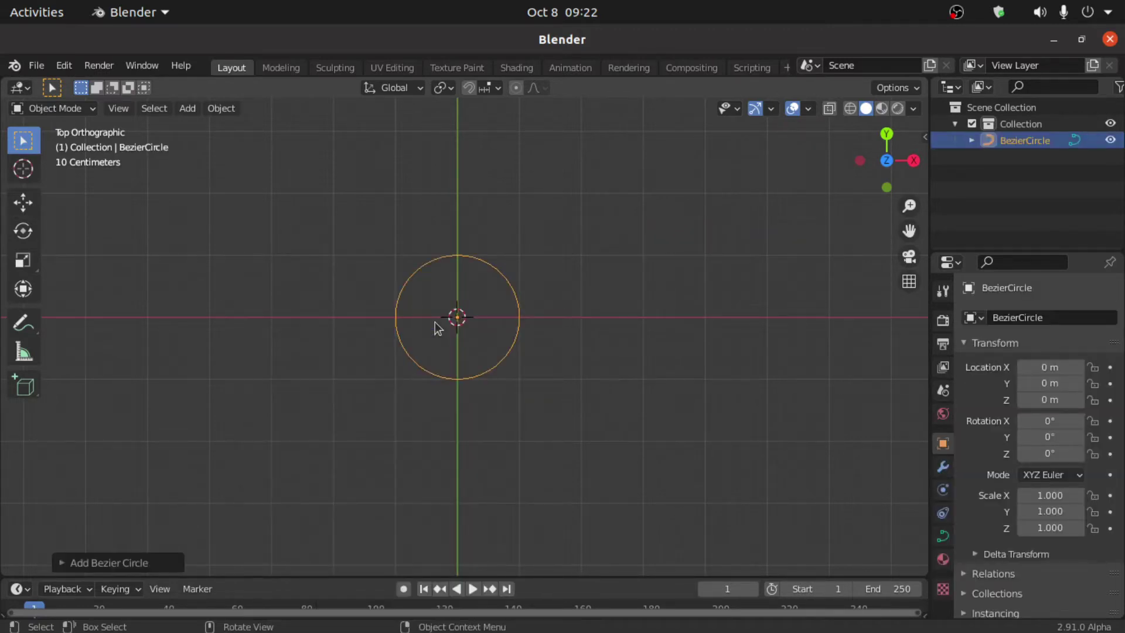
pyautogui.scroll(3, 434, 322)
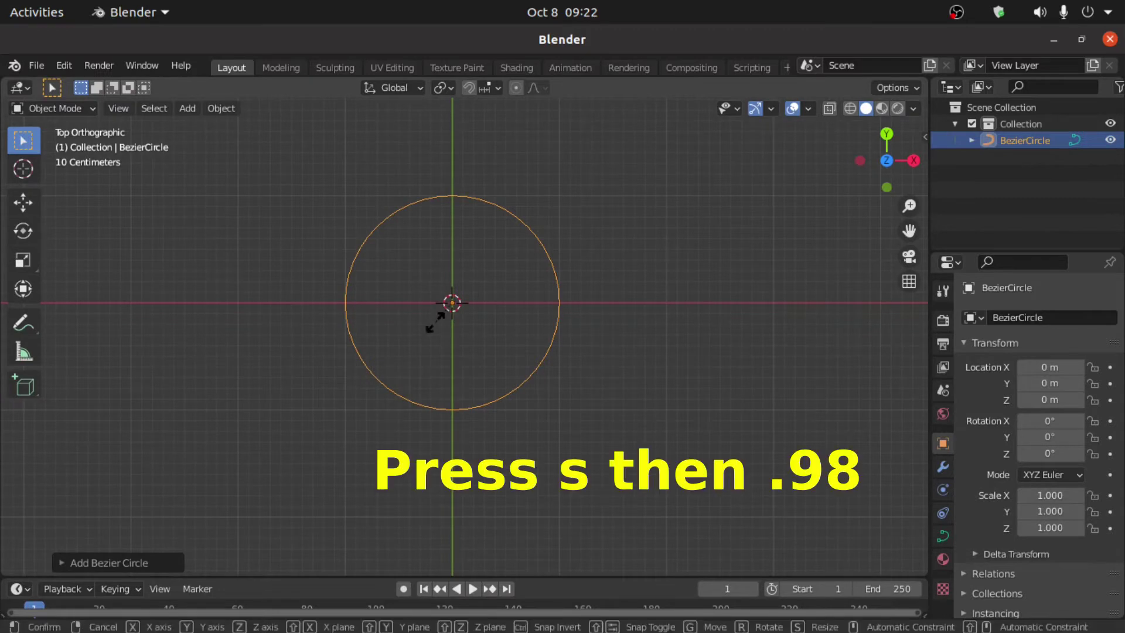
pyautogui.write('s.98')
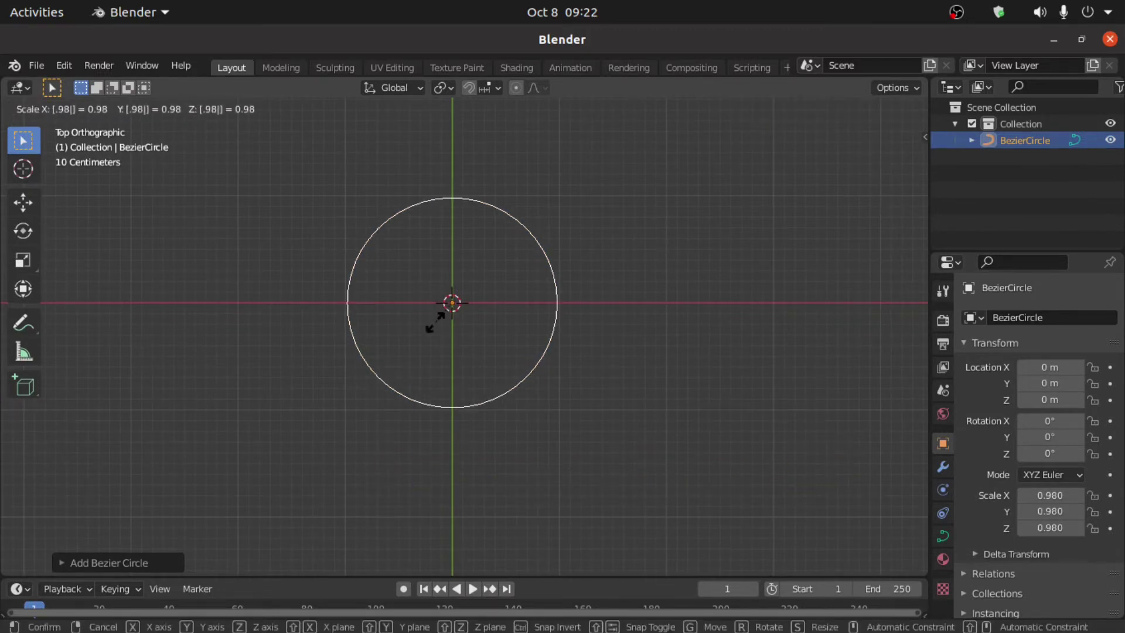
pyautogui.press('Return')
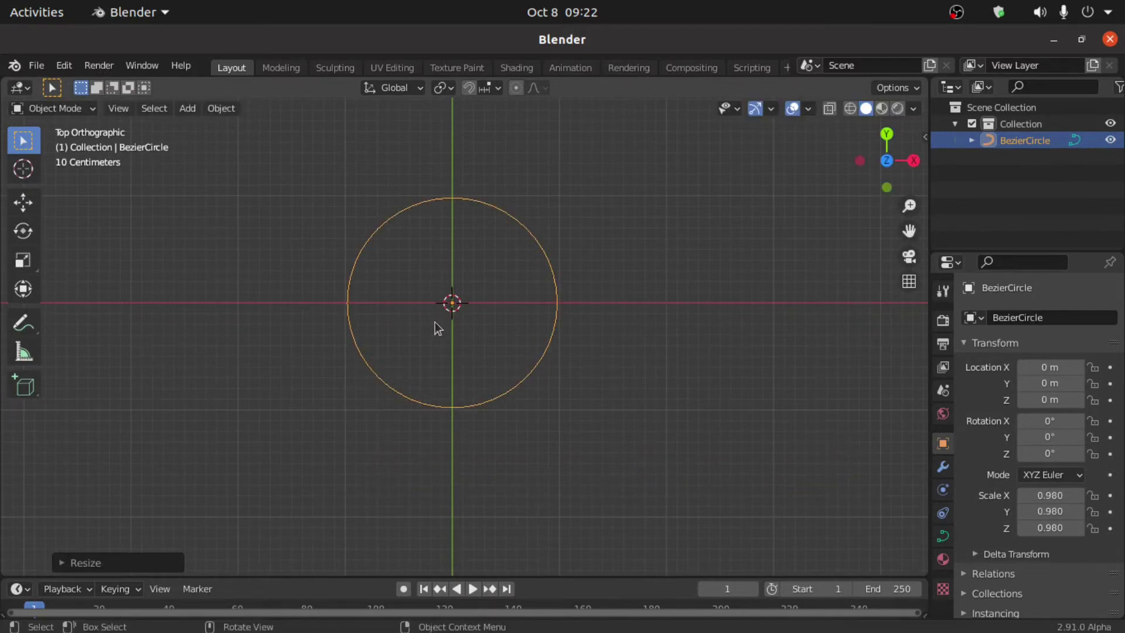
# - Duplicate the circle in place and move the copy 1 m along the Y axis
pyautogui.hotkey('shift', 'd')
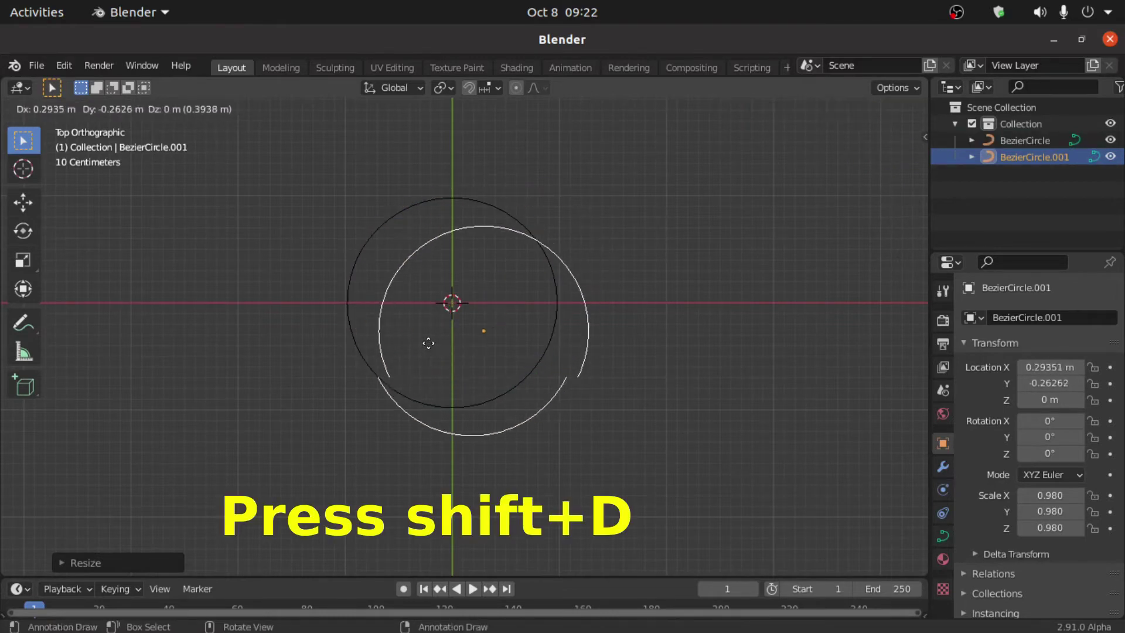
pyautogui.rightClick(440, 313)
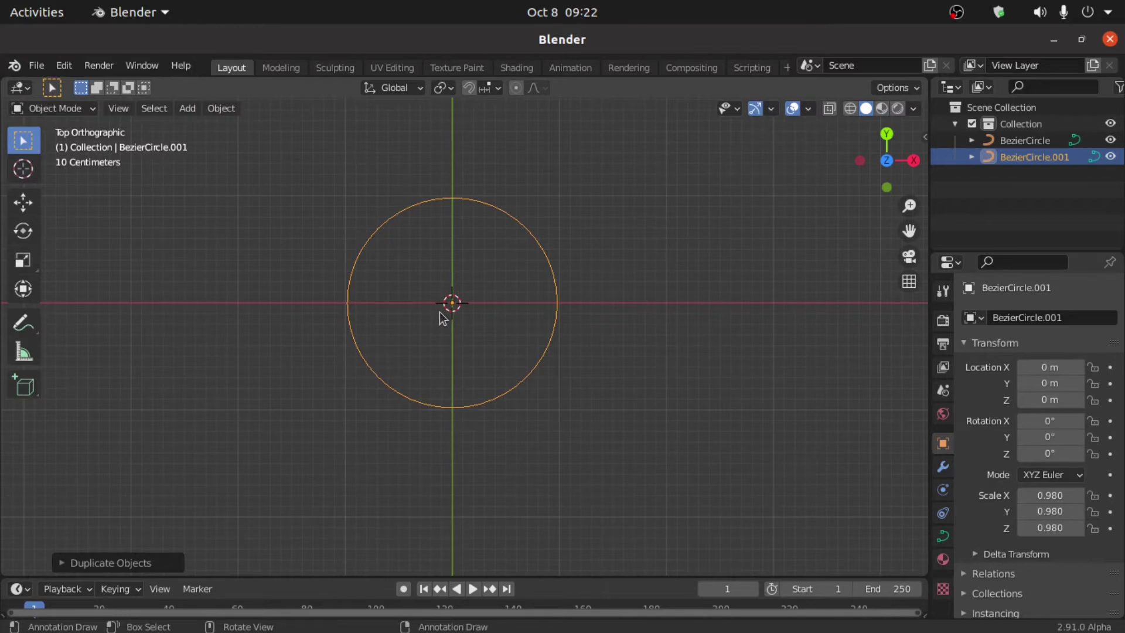
pyautogui.press('g')
pyautogui.press('y')
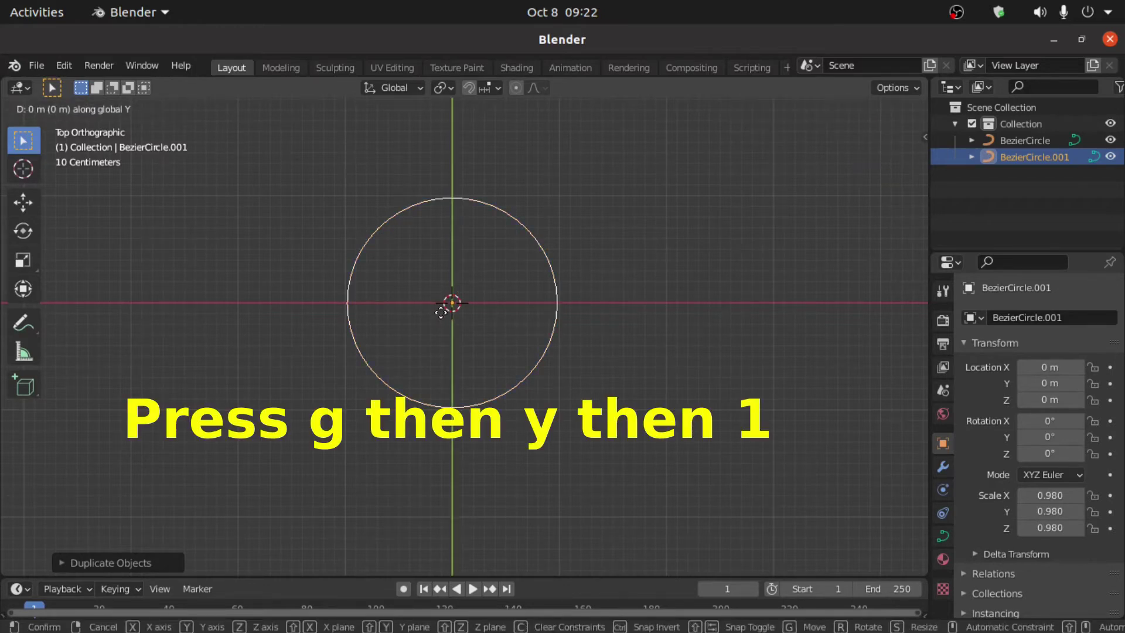
pyautogui.press('1')
pyautogui.press('Return')
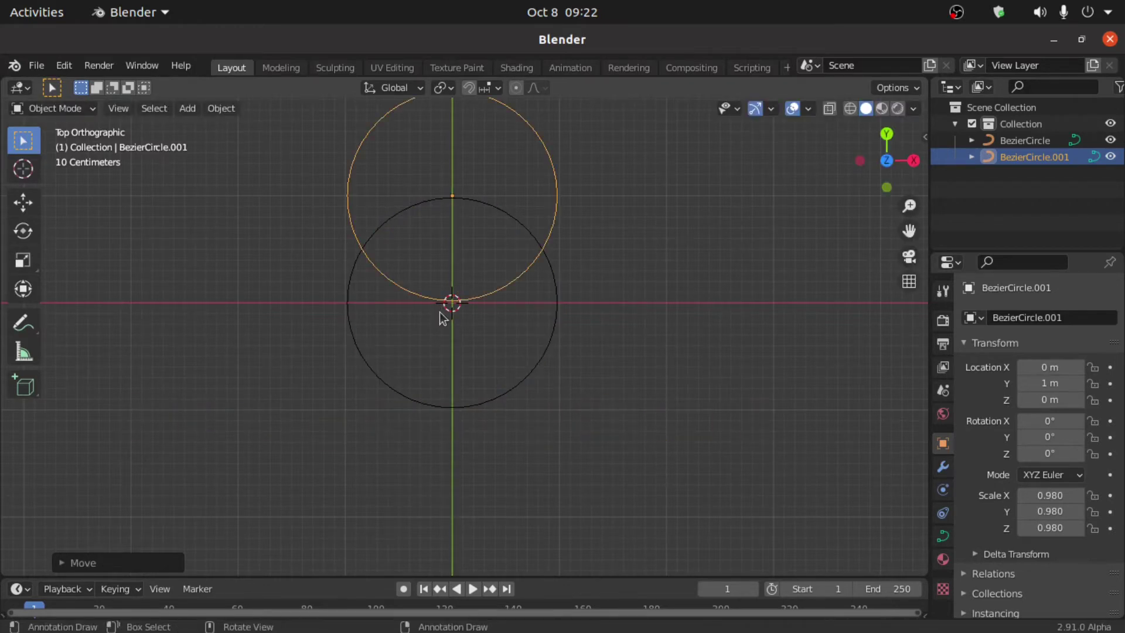
# - Move the original circle -1 m along the X axis
pyautogui.click(366, 354)
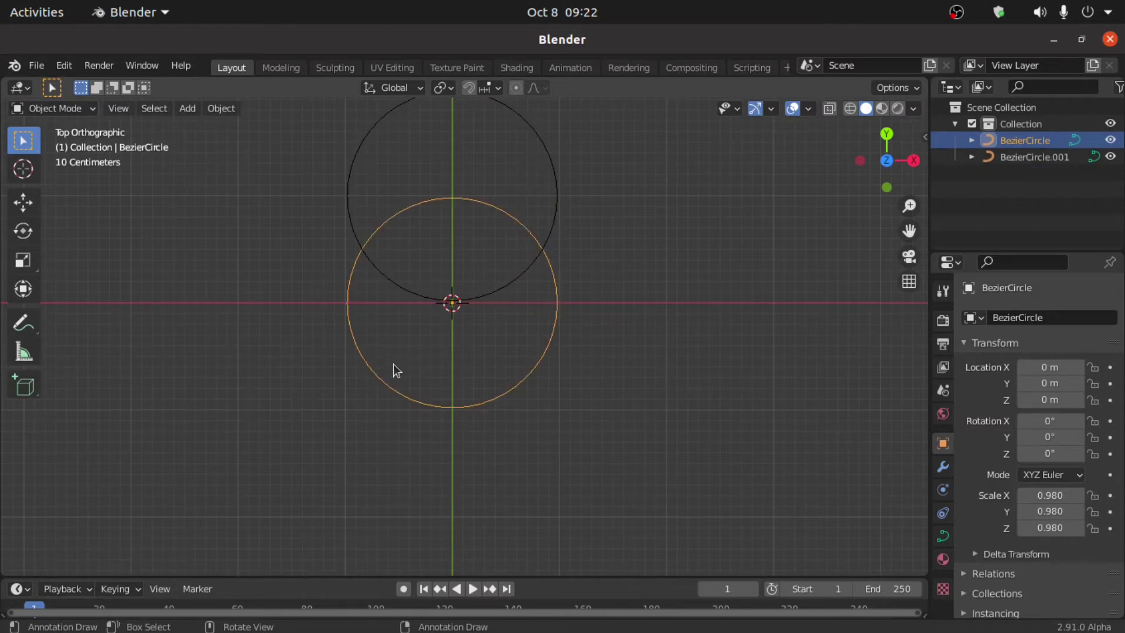
pyautogui.press('g')
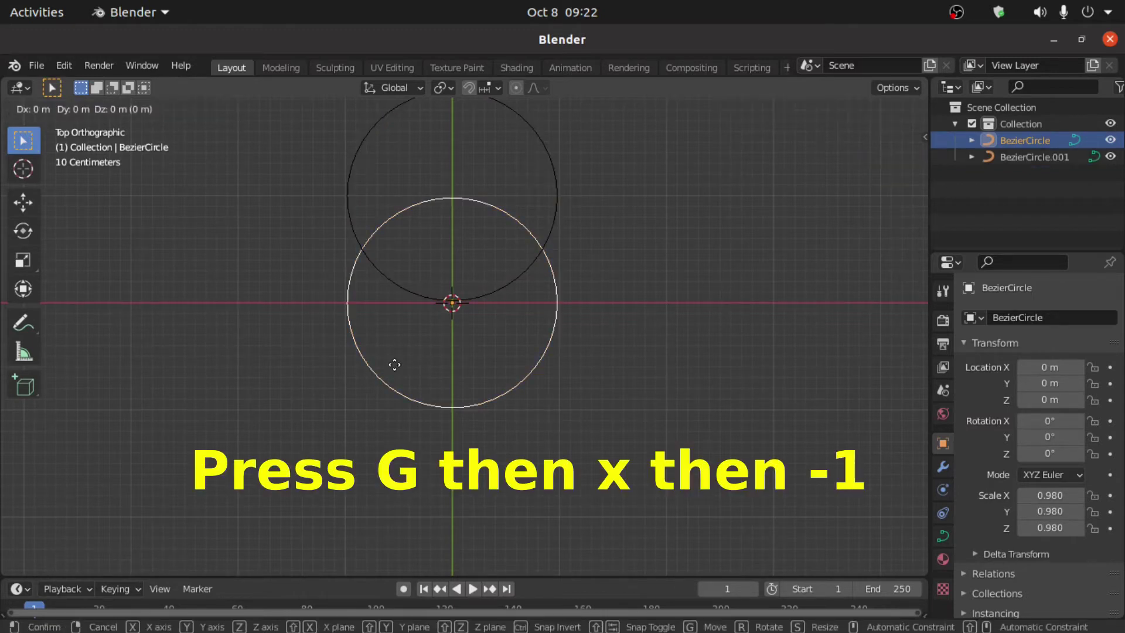
pyautogui.write('x-1')
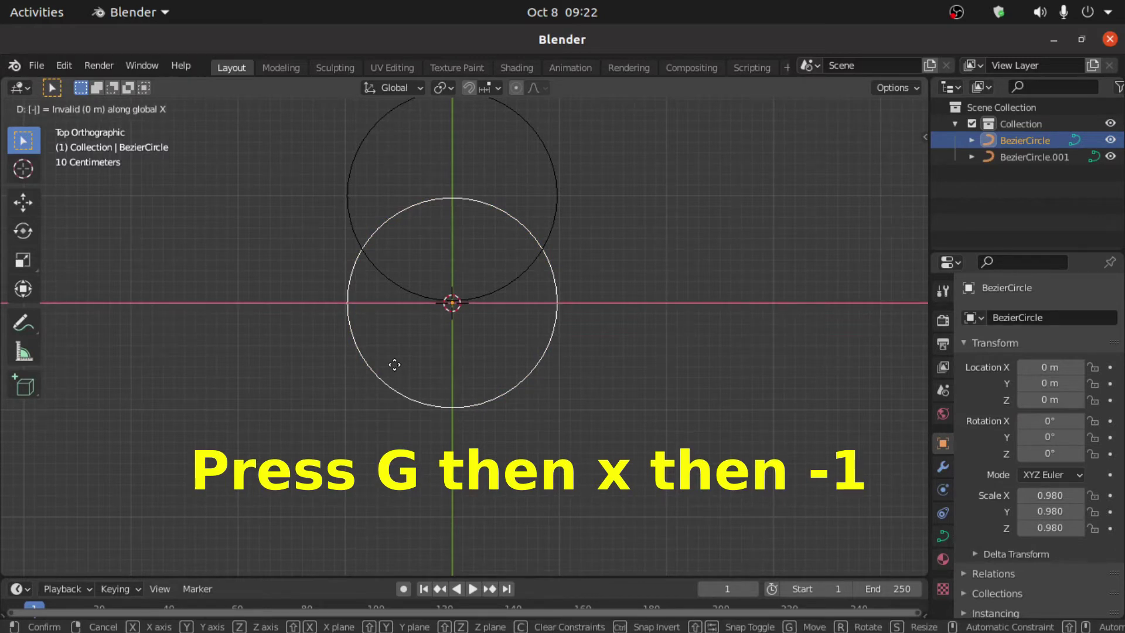
pyautogui.press('Return')
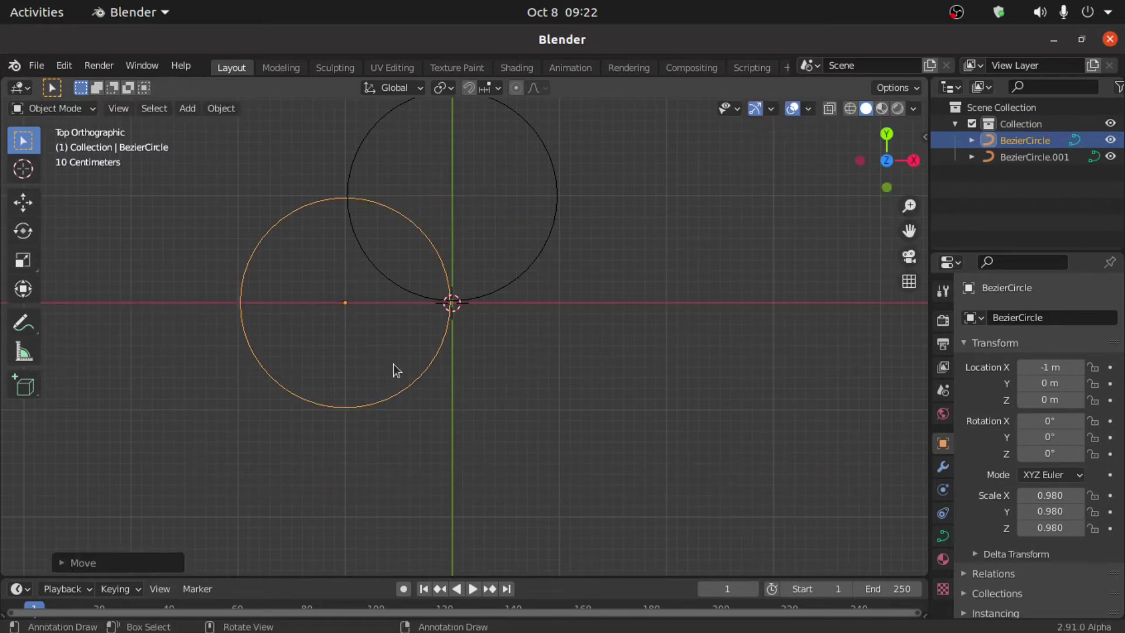
# - Add a Rectangle curve at the origin as a 3D curve, with Show in edit mode disabled
pyautogui.click(519, 360)
pyautogui.hotkey('shift', 'a')
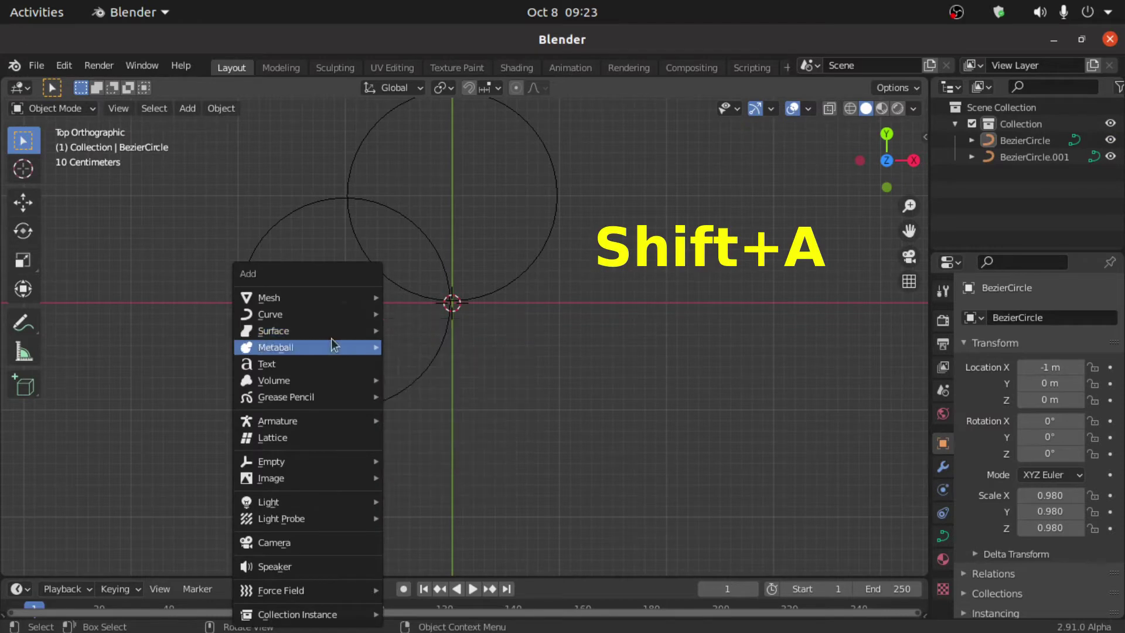
pyautogui.moveTo(281, 319)
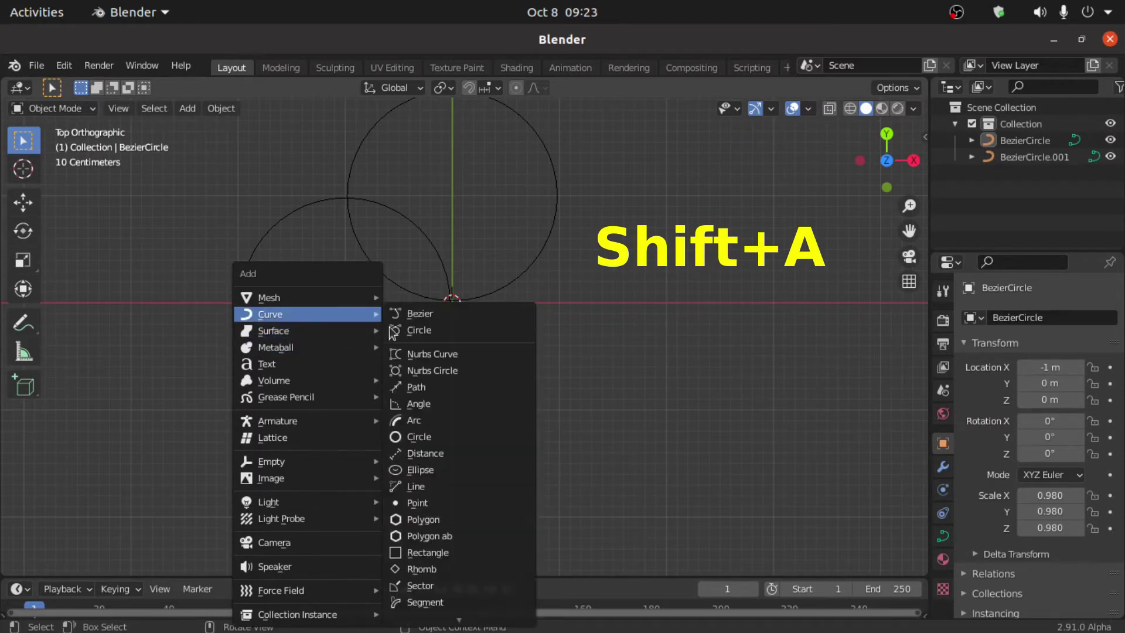
pyautogui.click(429, 553)
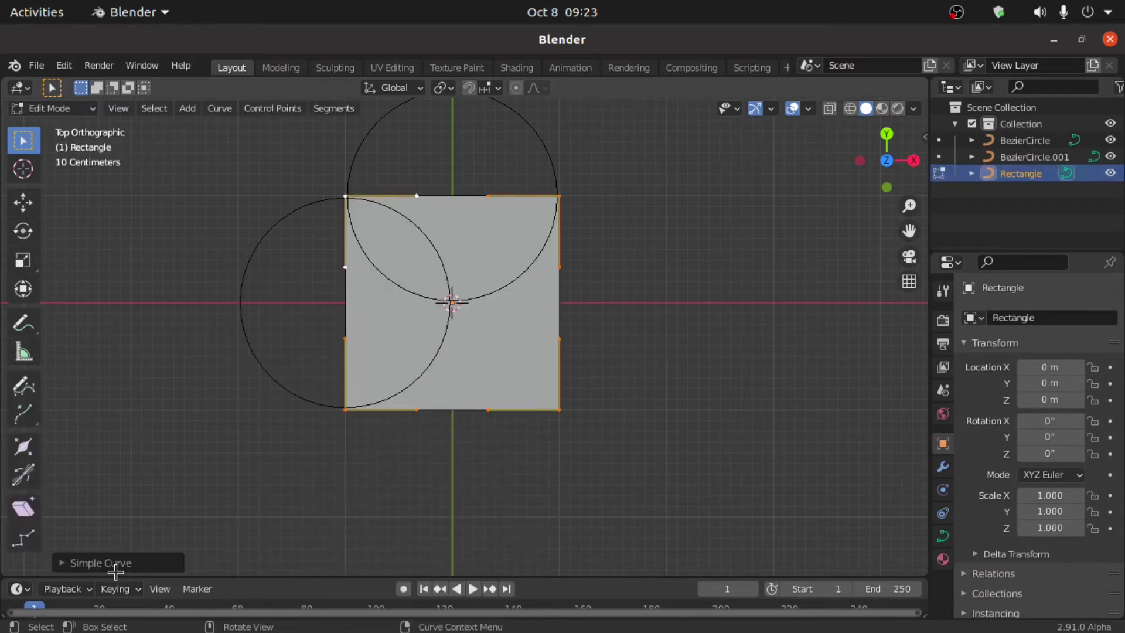
pyautogui.click(60, 564)
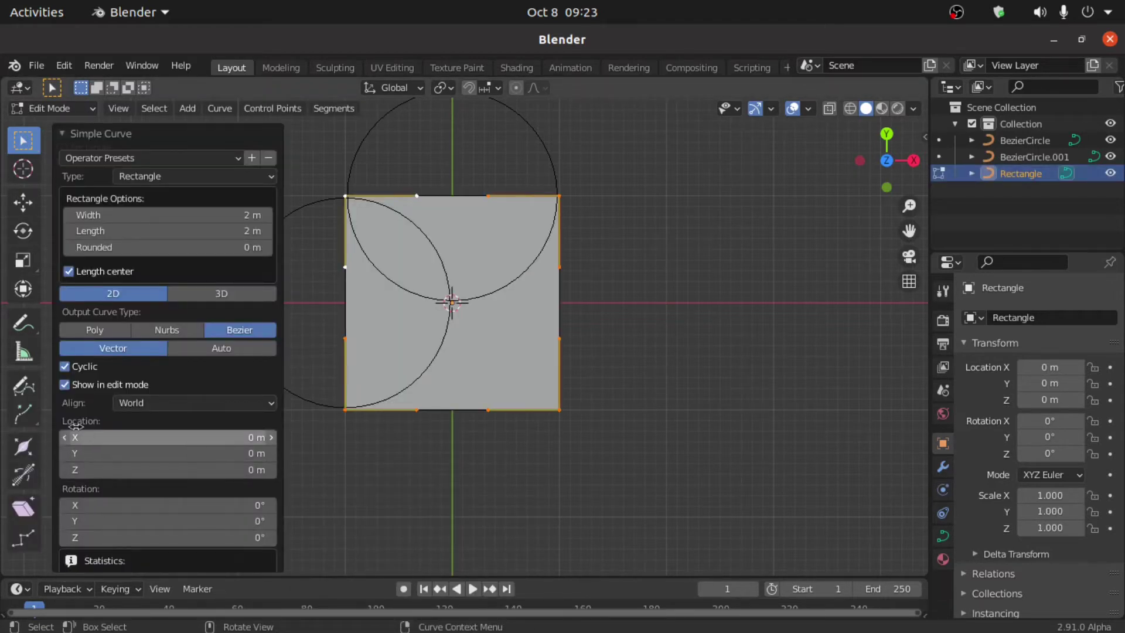
pyautogui.click(67, 386)
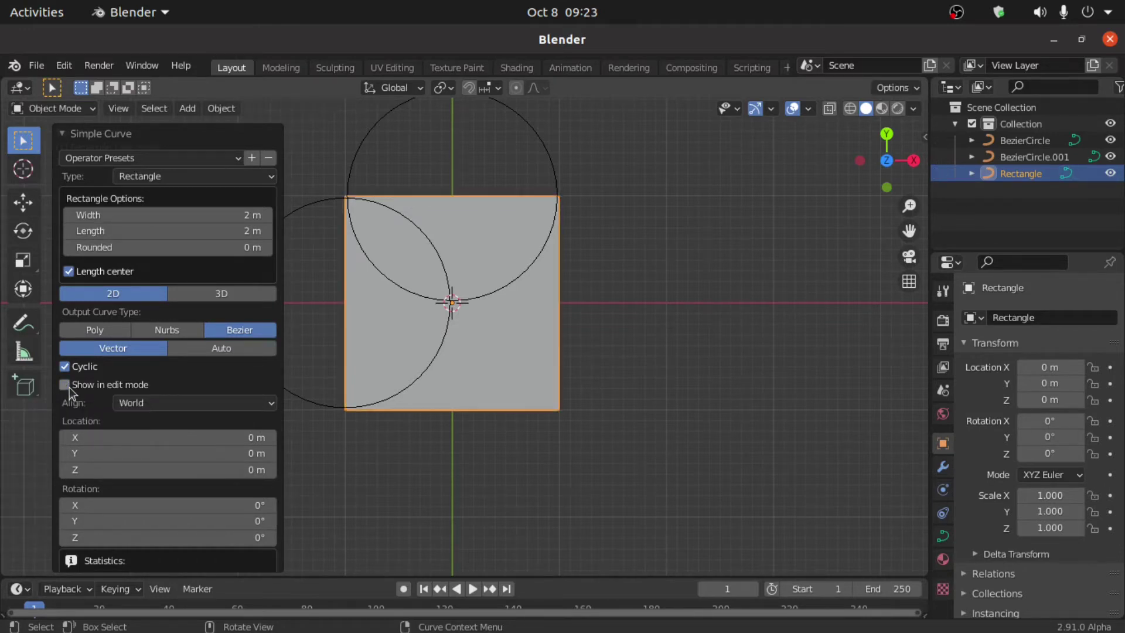
pyautogui.click(222, 298)
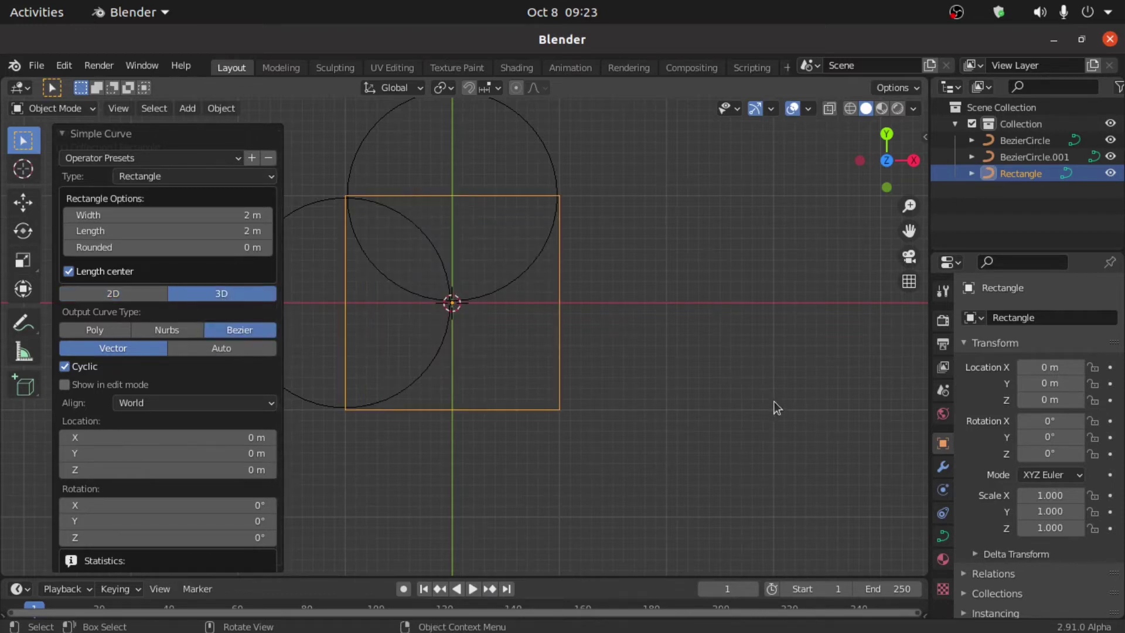
pyautogui.click(736, 382)
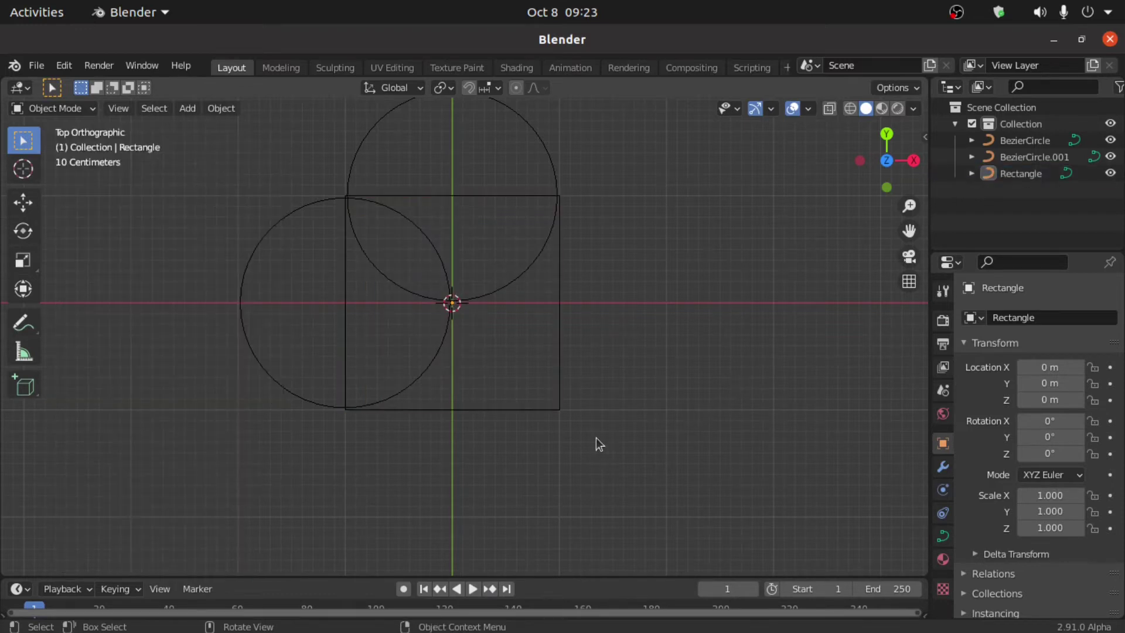
# - Combine the rectangle and both circles into one outline with a 2D Curve Boolean of type Union, keeping the rectangle active
pyautogui.click(561, 401)
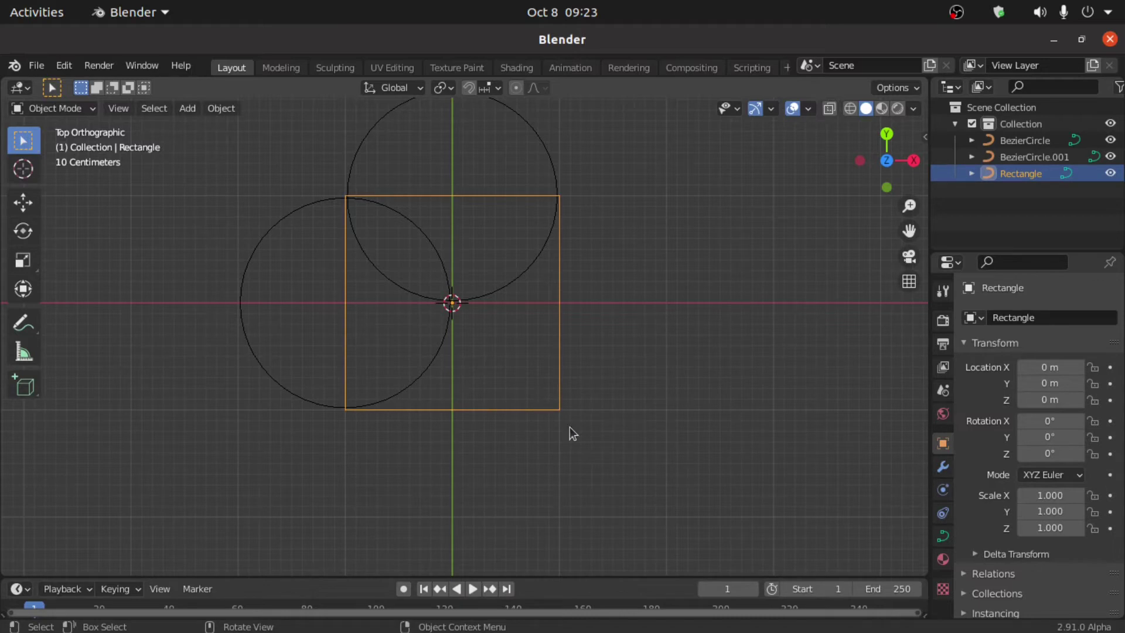
pyautogui.press('a')
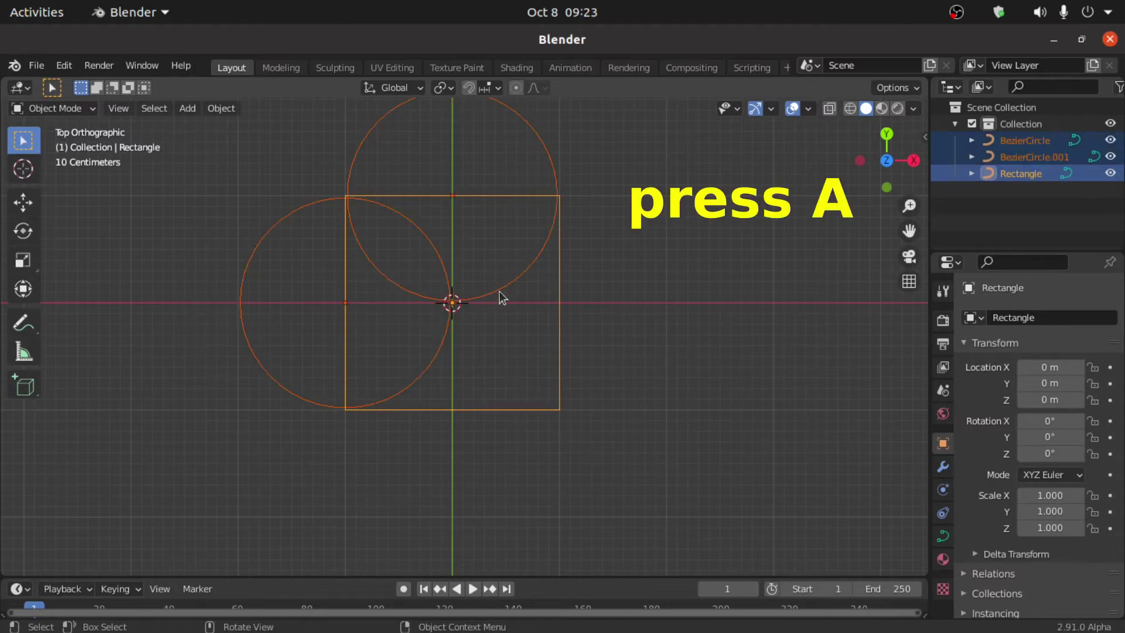
pyautogui.press('n')
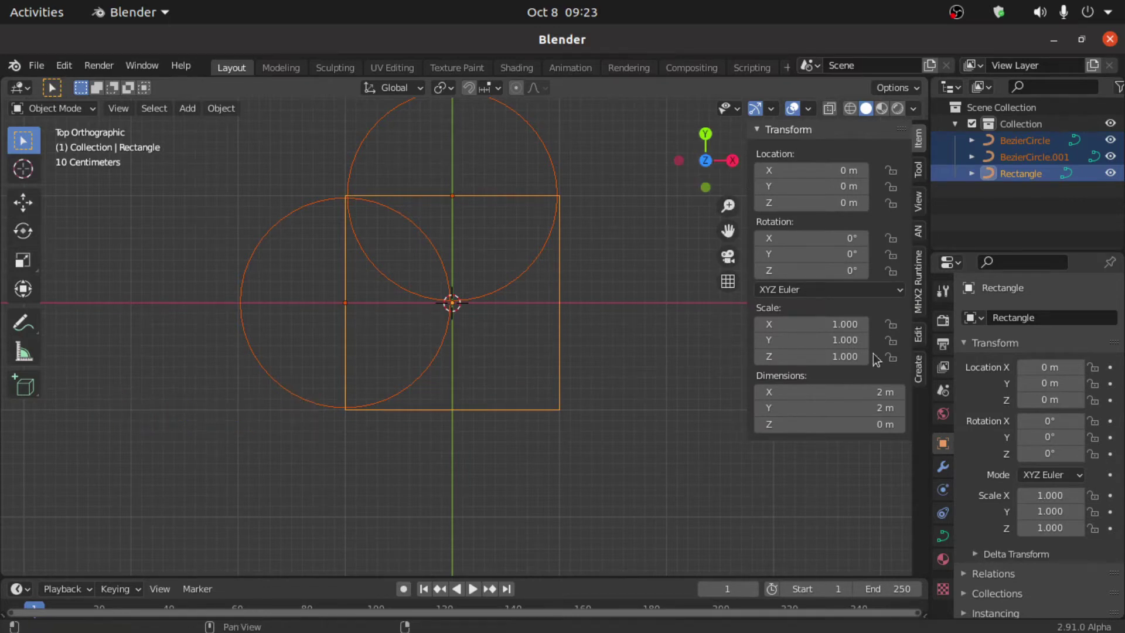
pyautogui.click(918, 335)
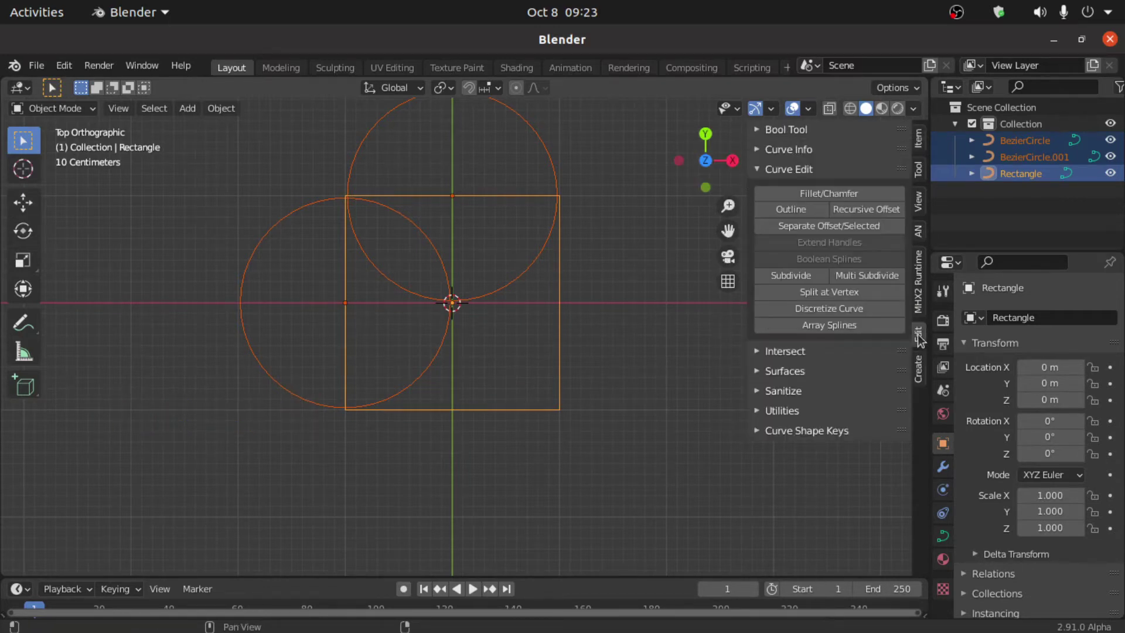
pyautogui.click(771, 354)
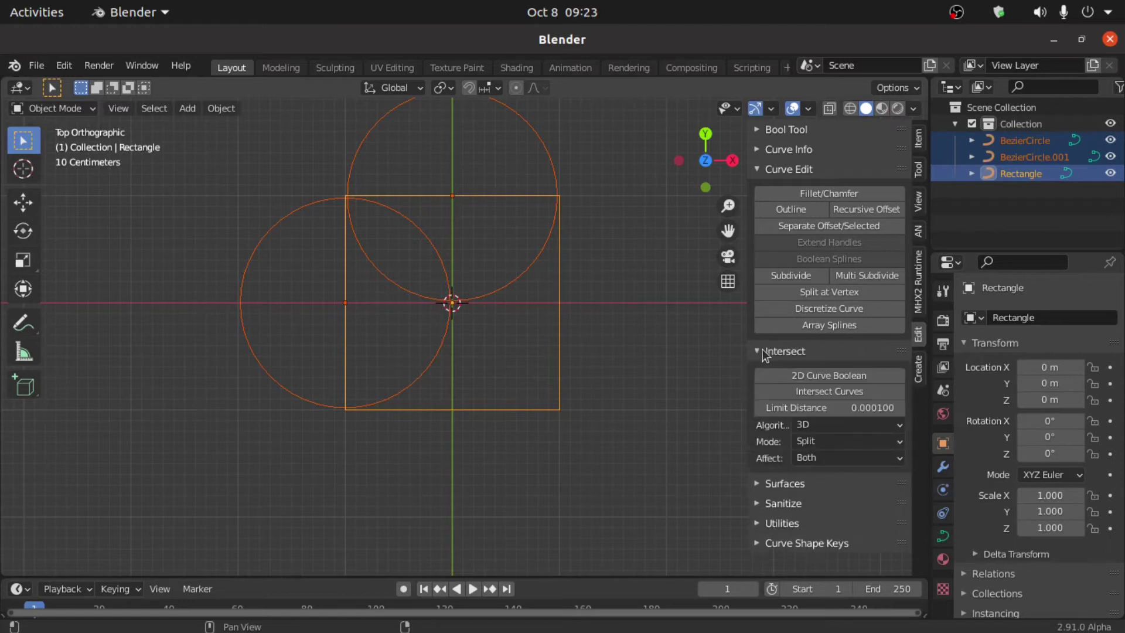
pyautogui.click(817, 375)
# - Return to Object Mode and delete the original rectangle and both circles, leaving only the union curve
pyautogui.click(52, 107)
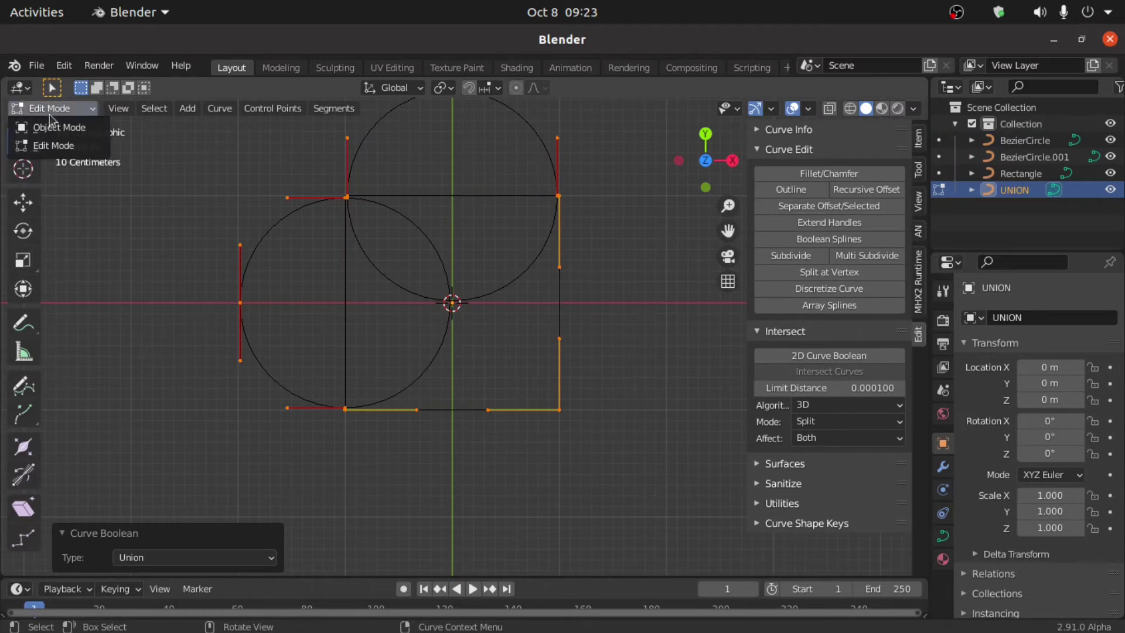
pyautogui.click(52, 118)
pyautogui.click(343, 320)
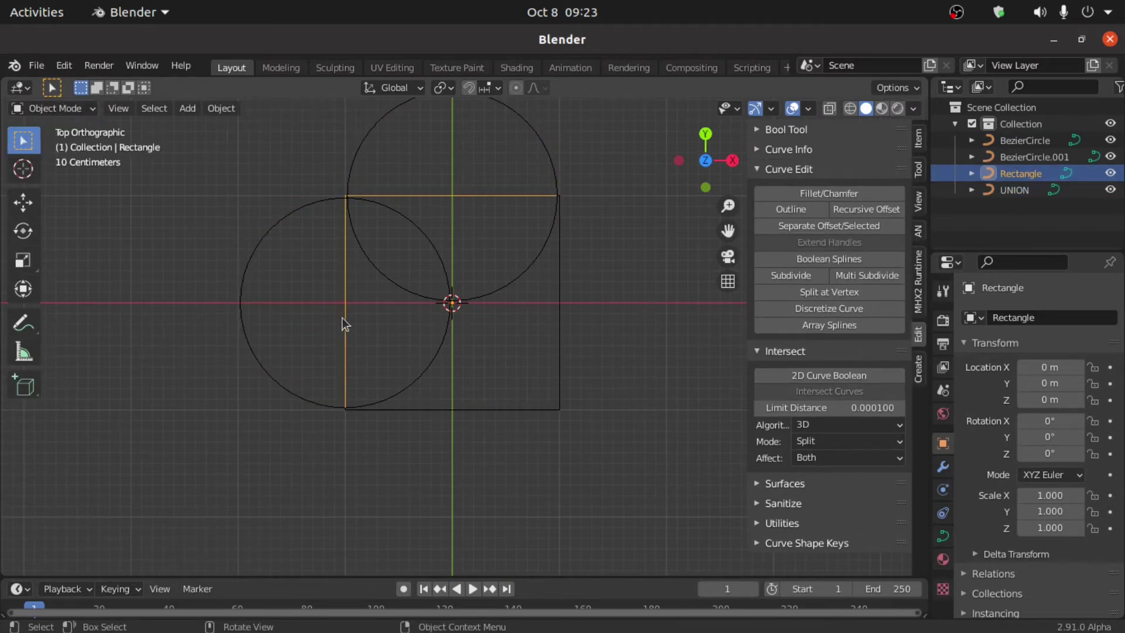
pyautogui.press('Delete')
pyautogui.click(389, 286)
pyautogui.press('Delete')
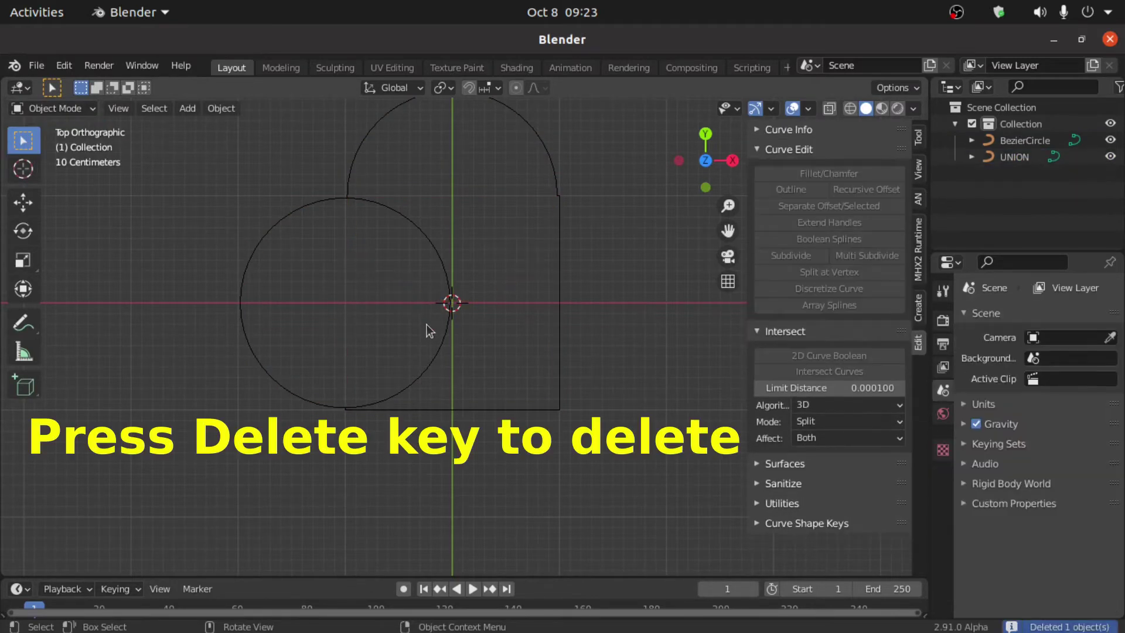
pyautogui.click(425, 350)
pyautogui.press('Delete')
# - In Edit Mode, dissolve the union curve's extra control point where the lower-left arc meets the straight bottom edge
pyautogui.click(382, 404)
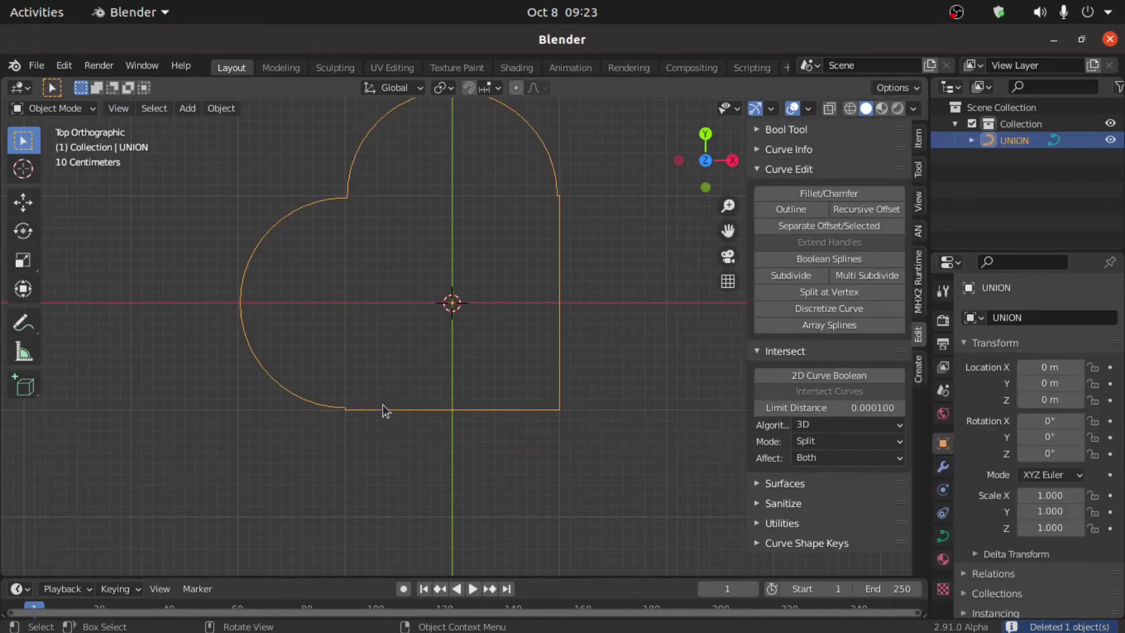
pyautogui.click(76, 109)
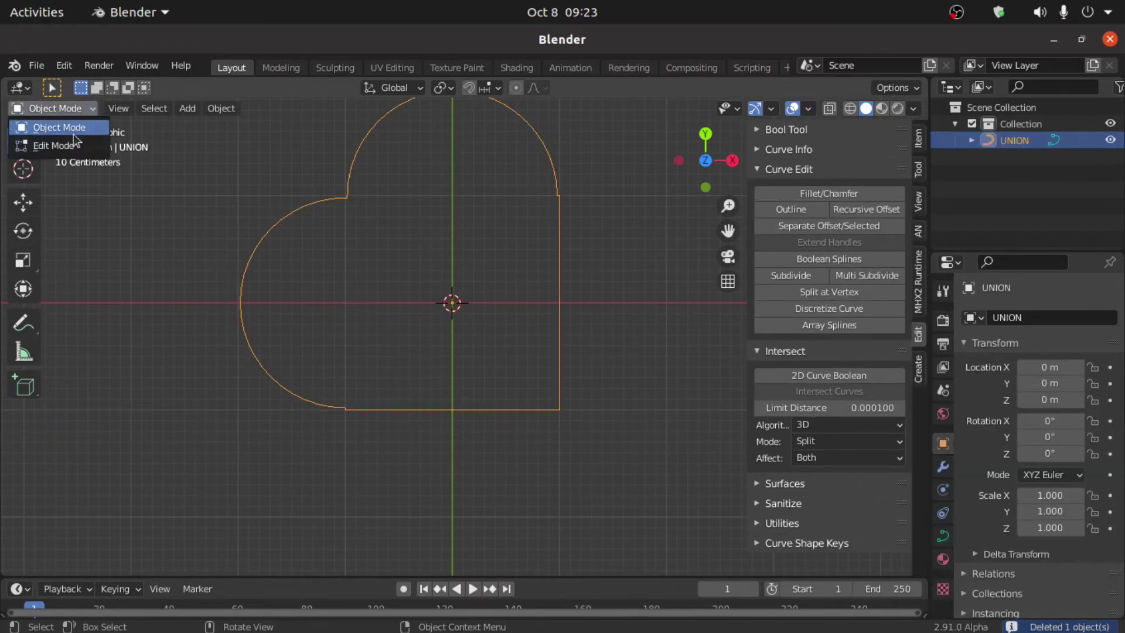
pyautogui.click(71, 145)
pyautogui.scroll(2, 321, 341)
pyautogui.keyDown('shift'); pyautogui.moveTo(332, 369); pyautogui.dragTo(362, 264, button='middle'); pyautogui.keyUp('shift')
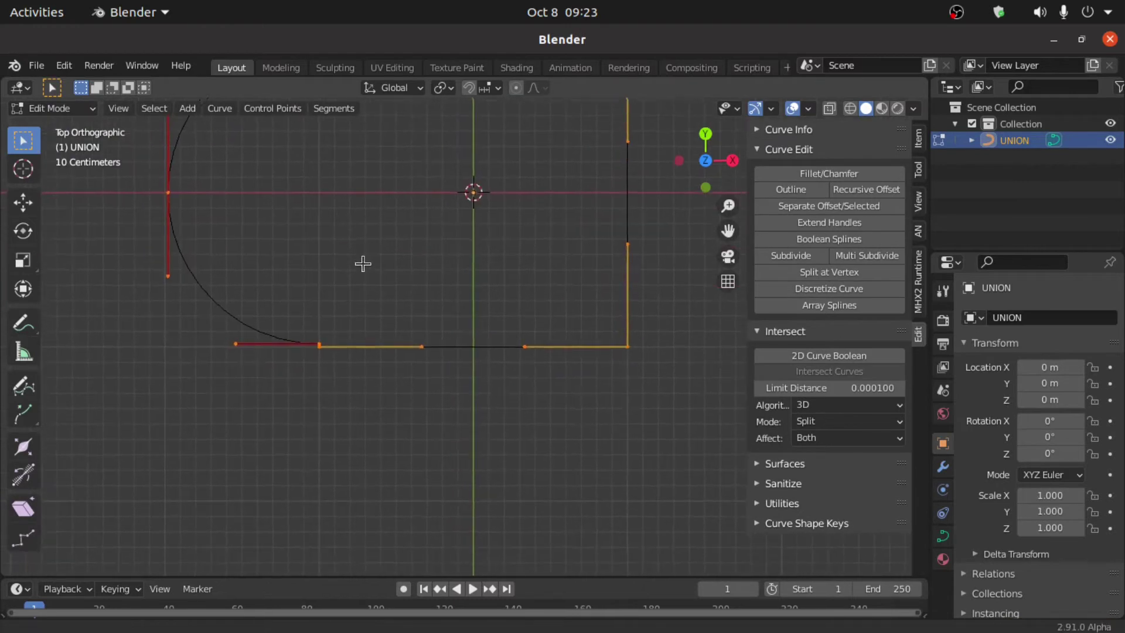
pyautogui.scroll(1, 365, 436)
pyautogui.scroll(3, 365, 437)
pyautogui.keyDown('shift'); pyautogui.moveTo(339, 389); pyautogui.dragTo(484, 297, button='middle'); pyautogui.keyUp('shift')
pyautogui.scroll(3, 320, 364)
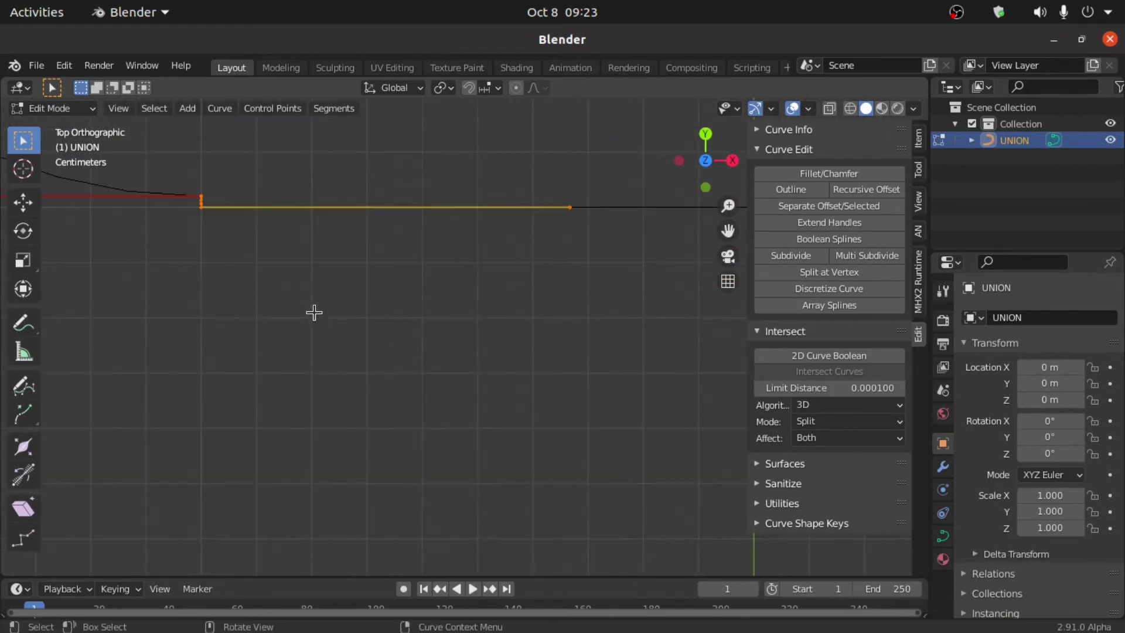
pyautogui.click(201, 205)
pyautogui.hotkey('ctrl', 'x')
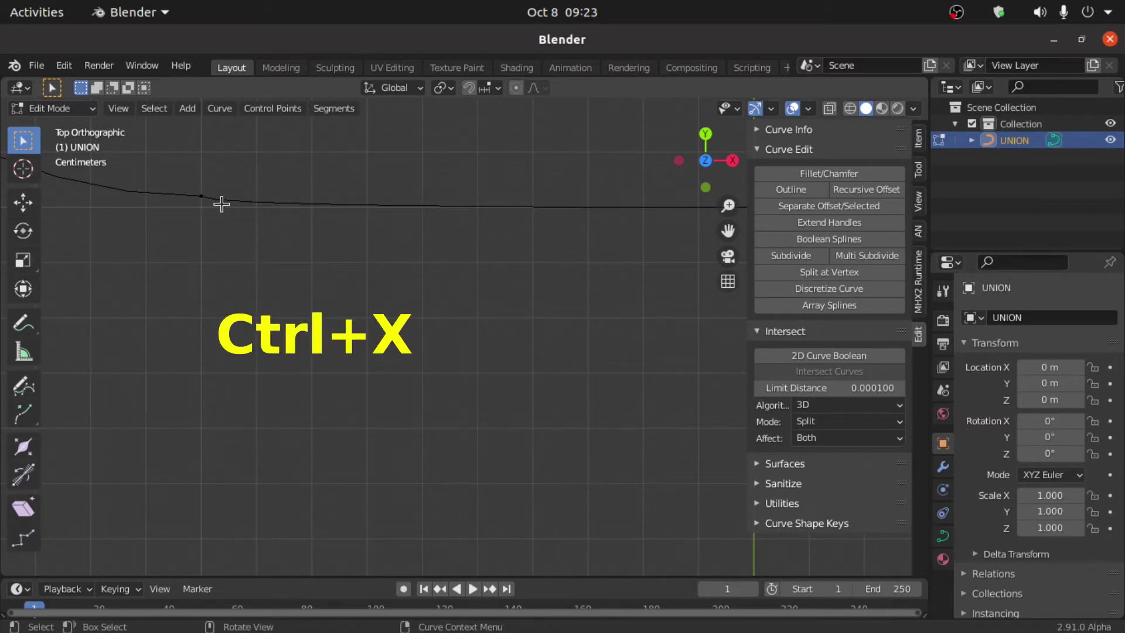
# - Move the lower-left arc end point's handle about 0.112 m in X and 0.028 m in Y, in line with its opposite handle
pyautogui.click(202, 195)
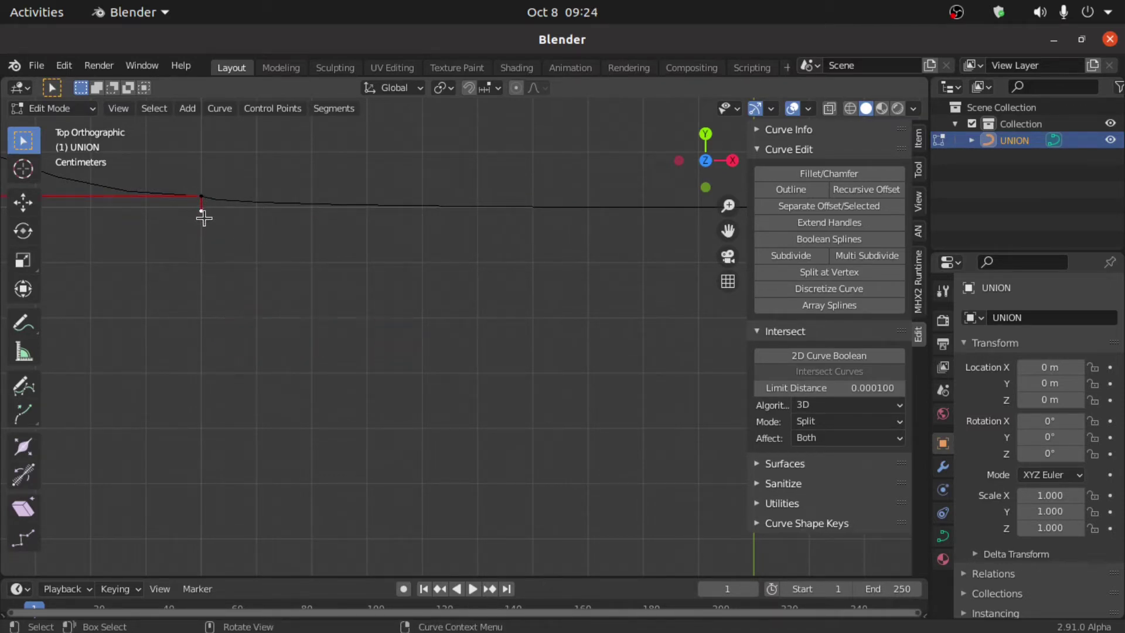
pyautogui.press('g')
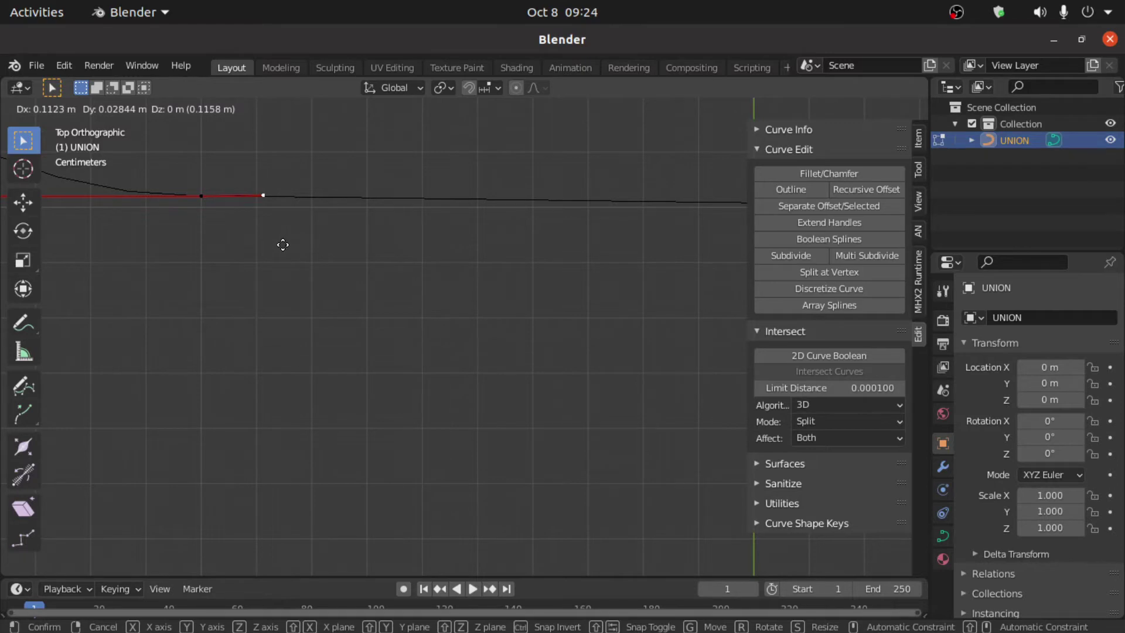
pyautogui.click(283, 245)
# - Dissolve the extra control point where the upper-right arc meets the straight vertical edge
pyautogui.scroll(-8, 304, 243)
pyautogui.keyDown('shift'); pyautogui.moveTo(690, 179); pyautogui.dragTo(511, 345, button='middle'); pyautogui.keyUp('shift')
pyautogui.scroll(4, 521, 247)
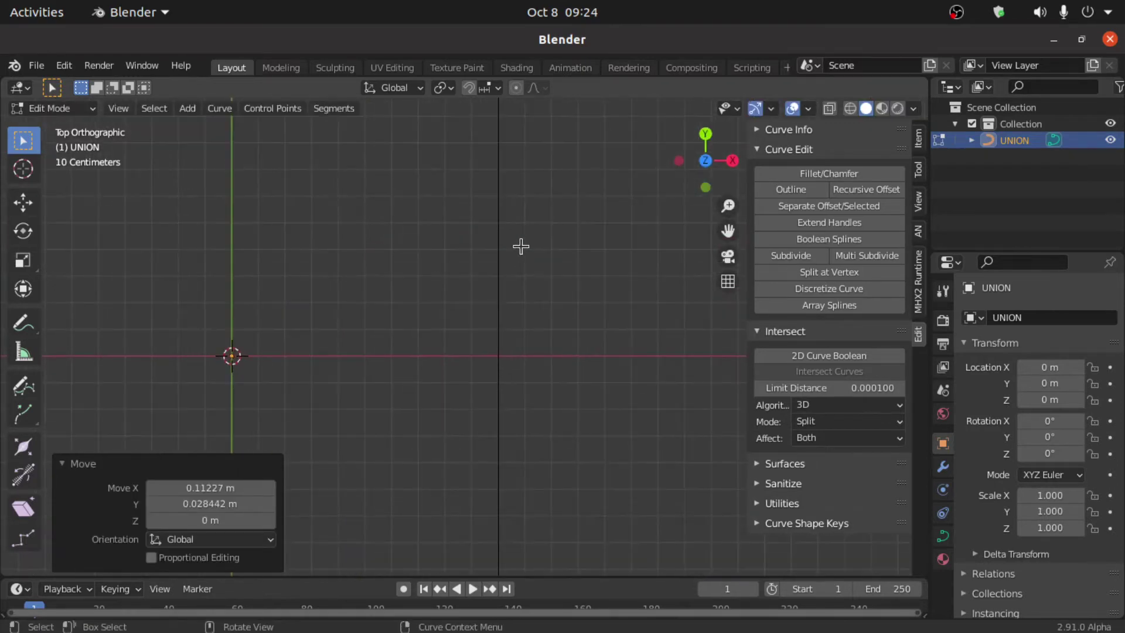
pyautogui.keyDown('shift'); pyautogui.moveTo(521, 246); pyautogui.dragTo(460, 439, button='middle'); pyautogui.keyUp('shift')
pyautogui.scroll(4, 434, 339)
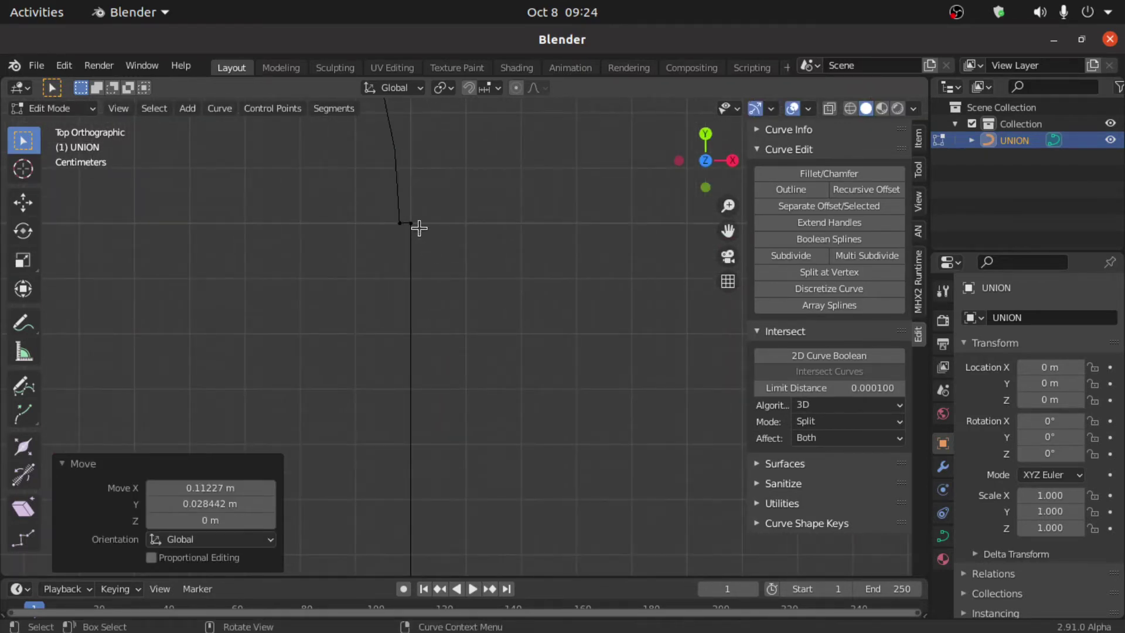
pyautogui.click(410, 222)
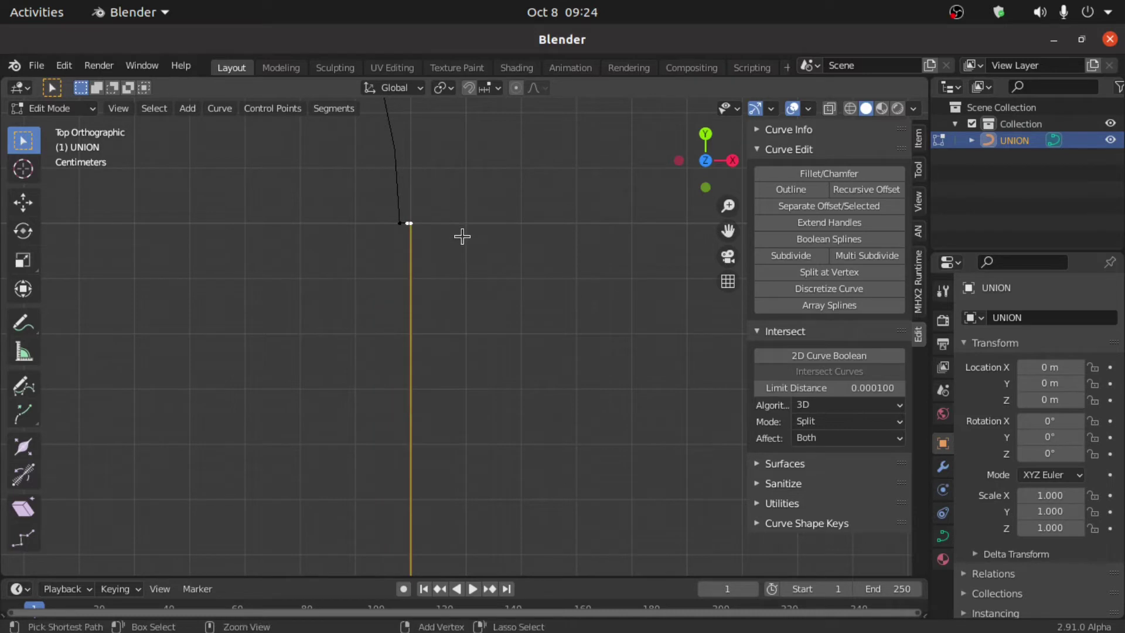
pyautogui.hotkey('ctrl', 'x')
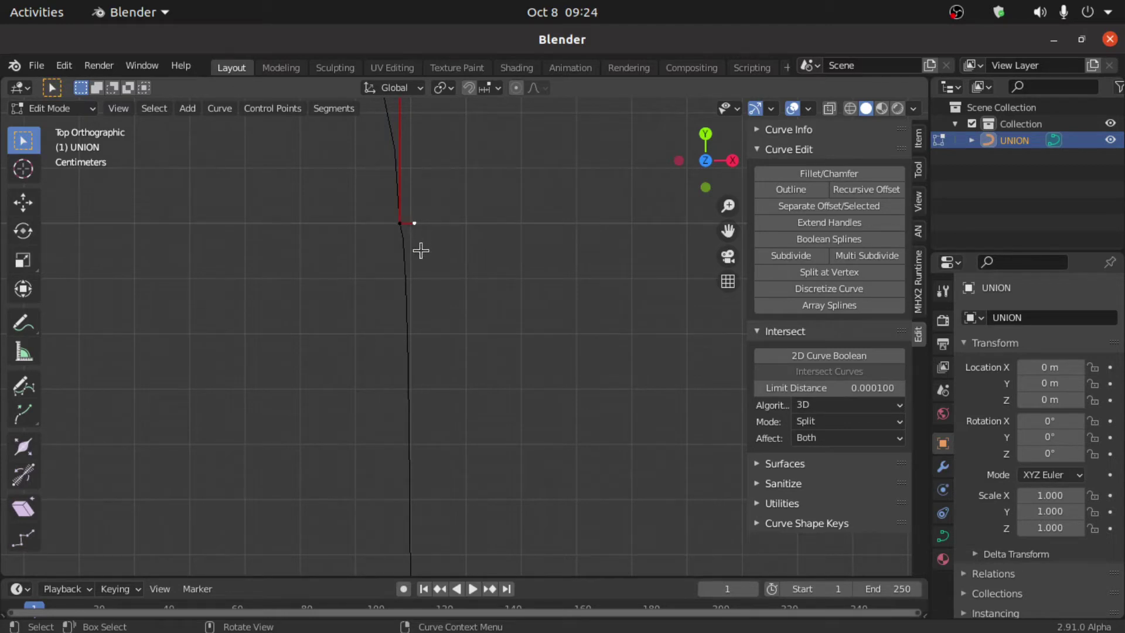
# - Move the upper-right arc end point's handle about -0.025 m in X and -0.153 m in Y, straight below the point
pyautogui.press('g')
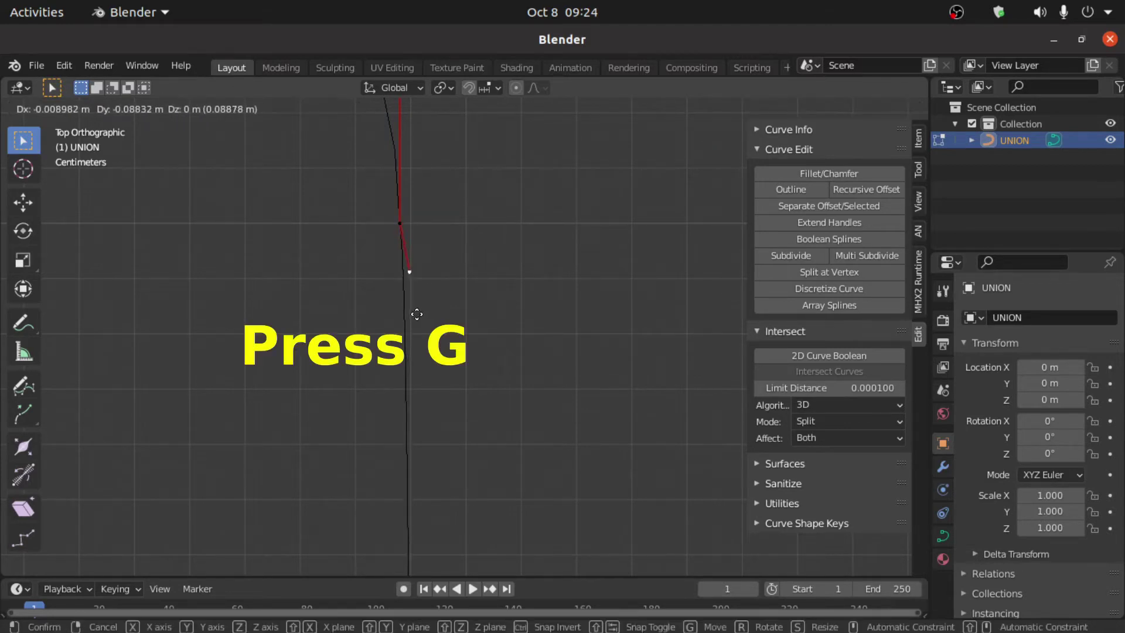
pyautogui.click(408, 345)
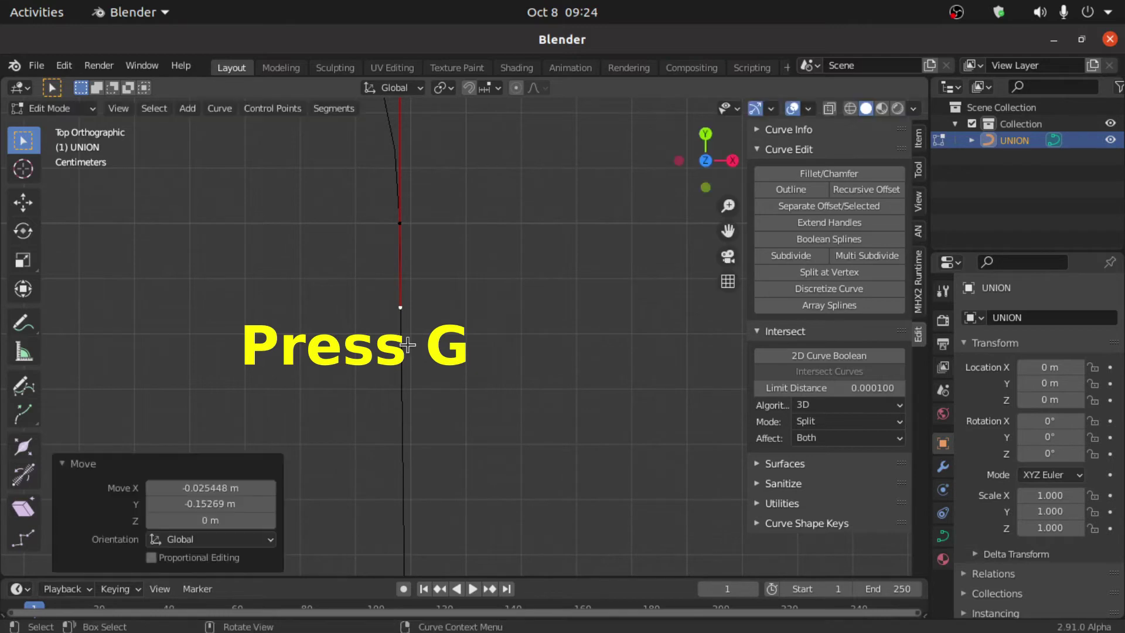
# - Select all control points of the union curve and rotate them -45° about the Z axis
pyautogui.scroll(-6, 409, 345)
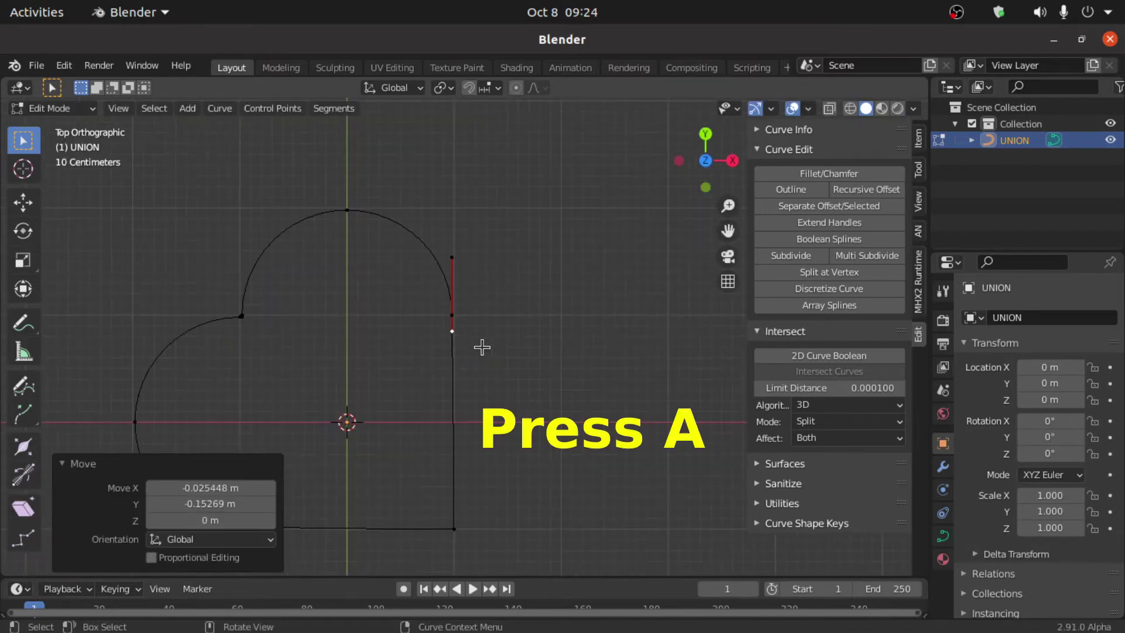
pyautogui.press('a')
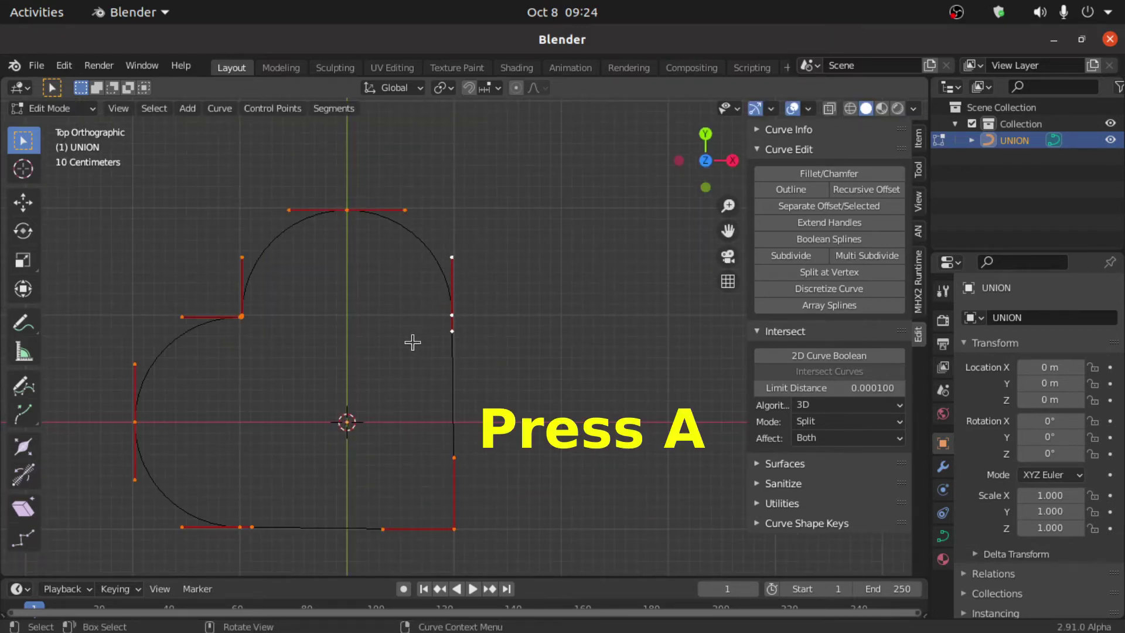
pyautogui.press('r')
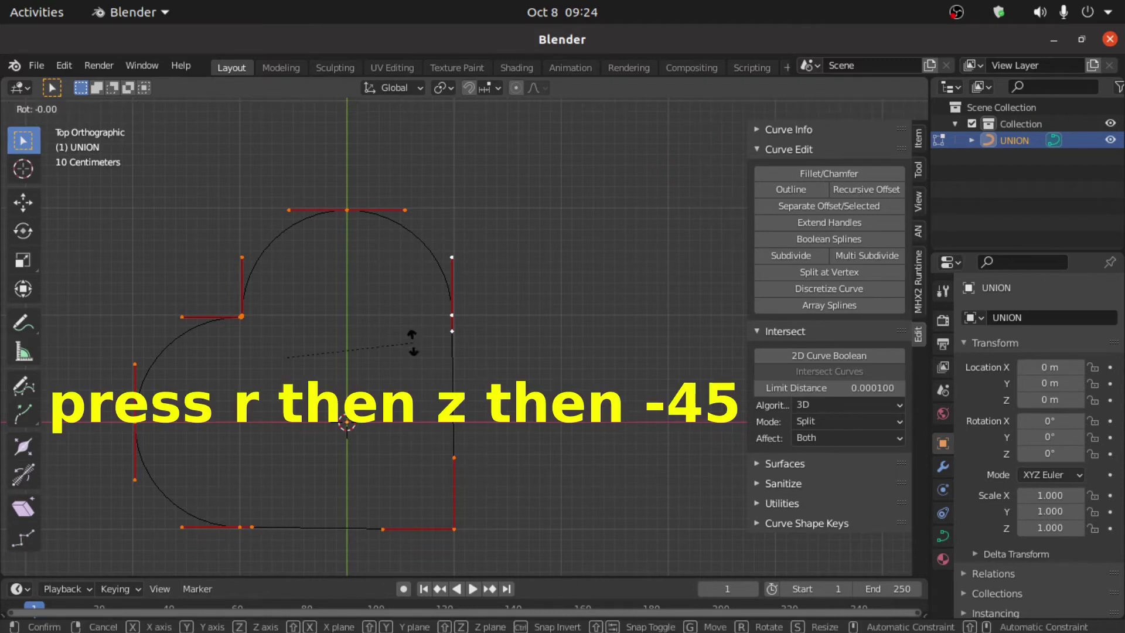
pyautogui.write('z')
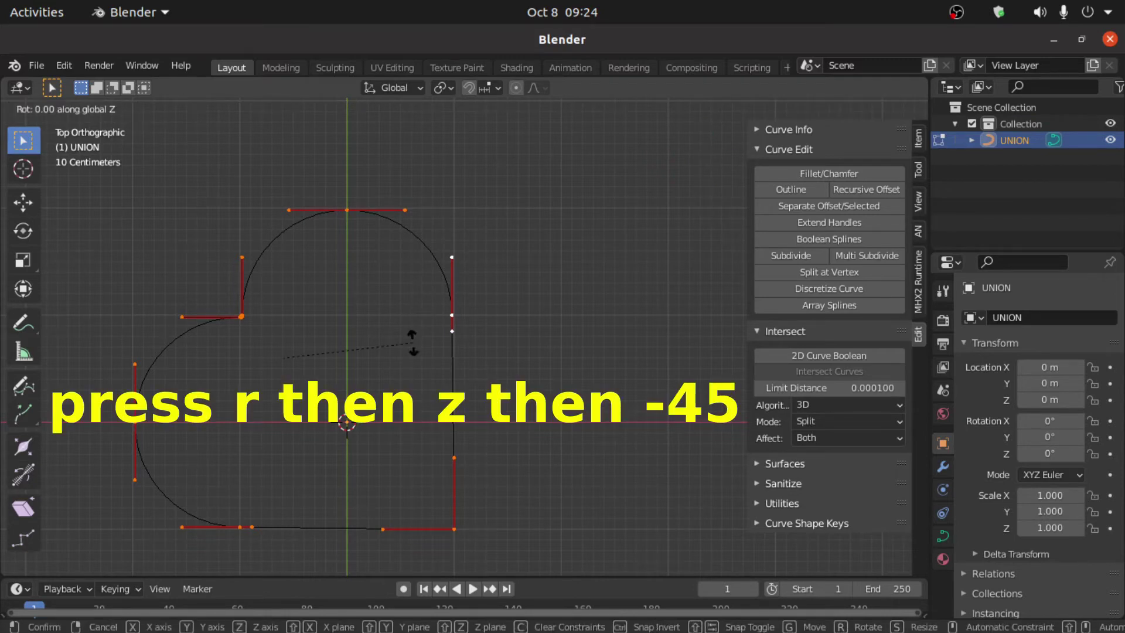
pyautogui.write('-45')
pyautogui.press('Return')
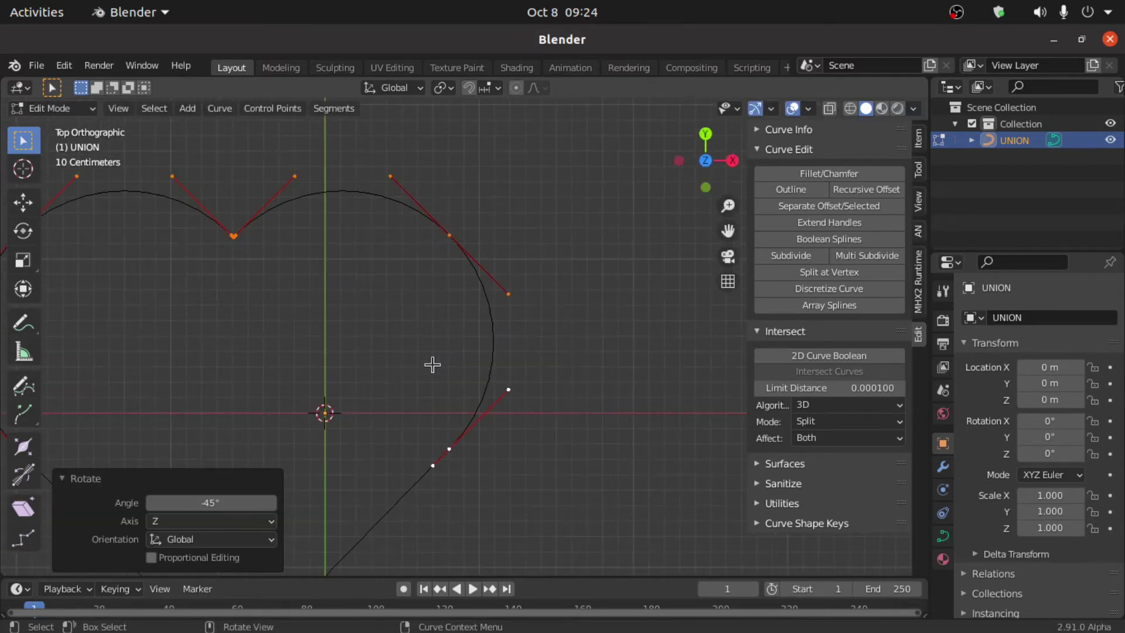
# - Move the heart outline about 0.59 m along X so its notch lies on the Y axis
pyautogui.press('g')
pyautogui.press('x')
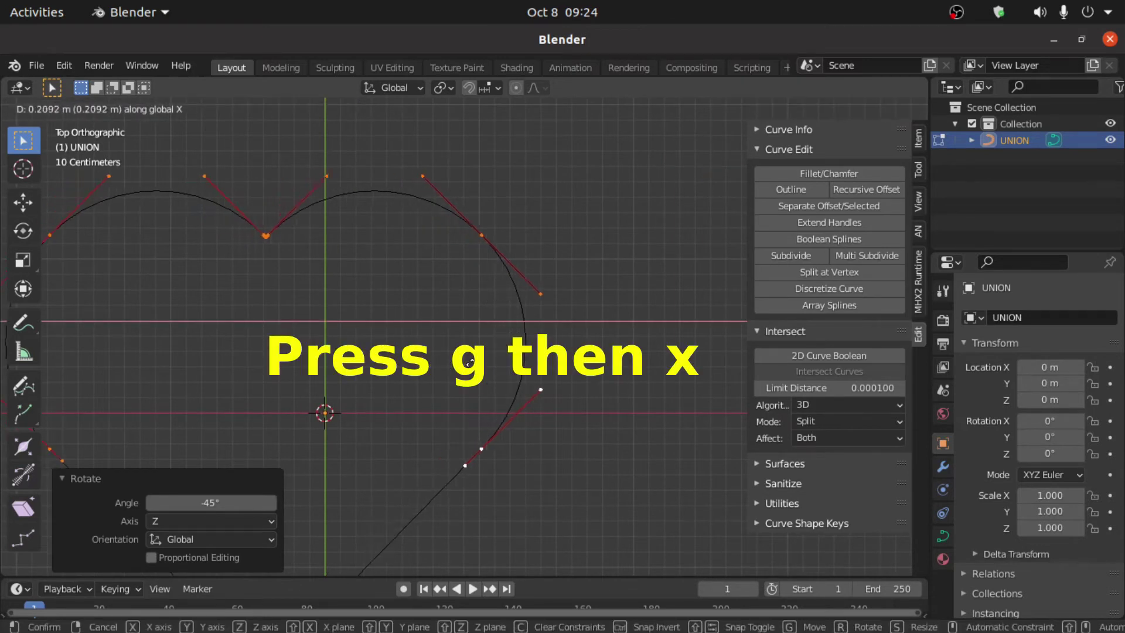
pyautogui.click(525, 372)
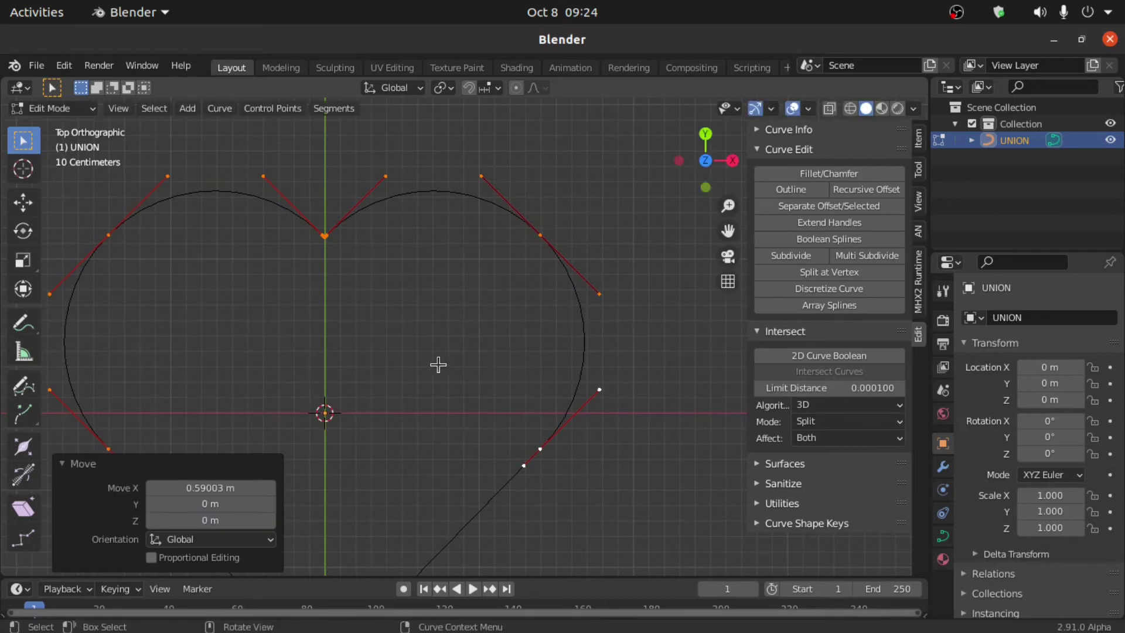
pyautogui.scroll(3, 398, 369)
pyautogui.scroll(-3, 454, 267)
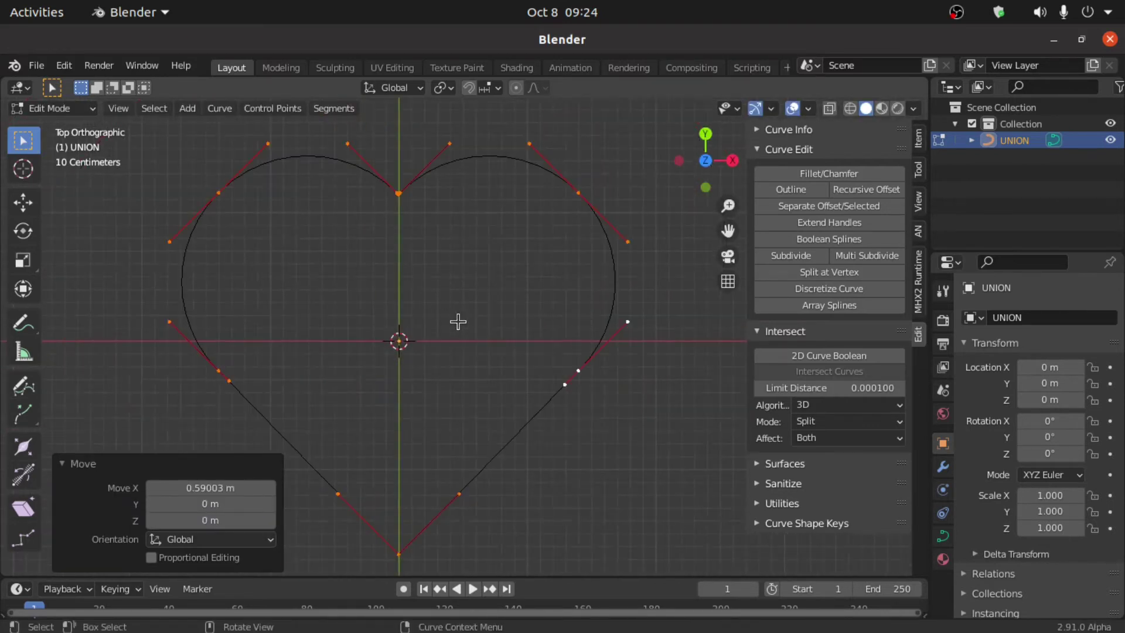
# - Scale the whole heart outline by 1.5, return to Object Mode and deselect it
pyautogui.write('s')
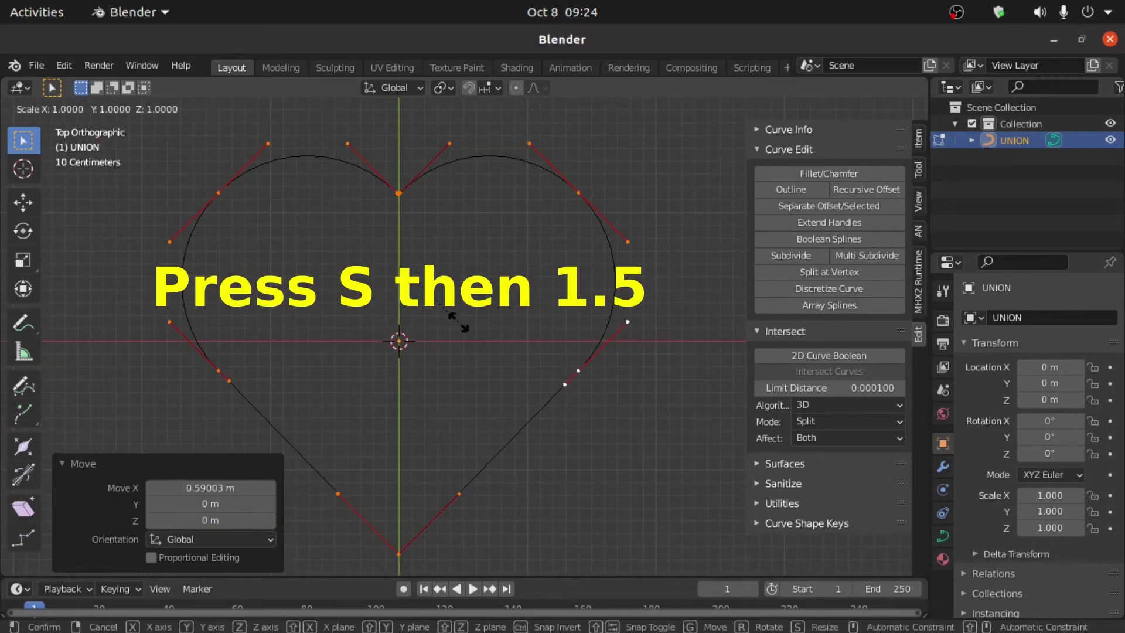
pyautogui.write('1.5')
pyautogui.press('Return')
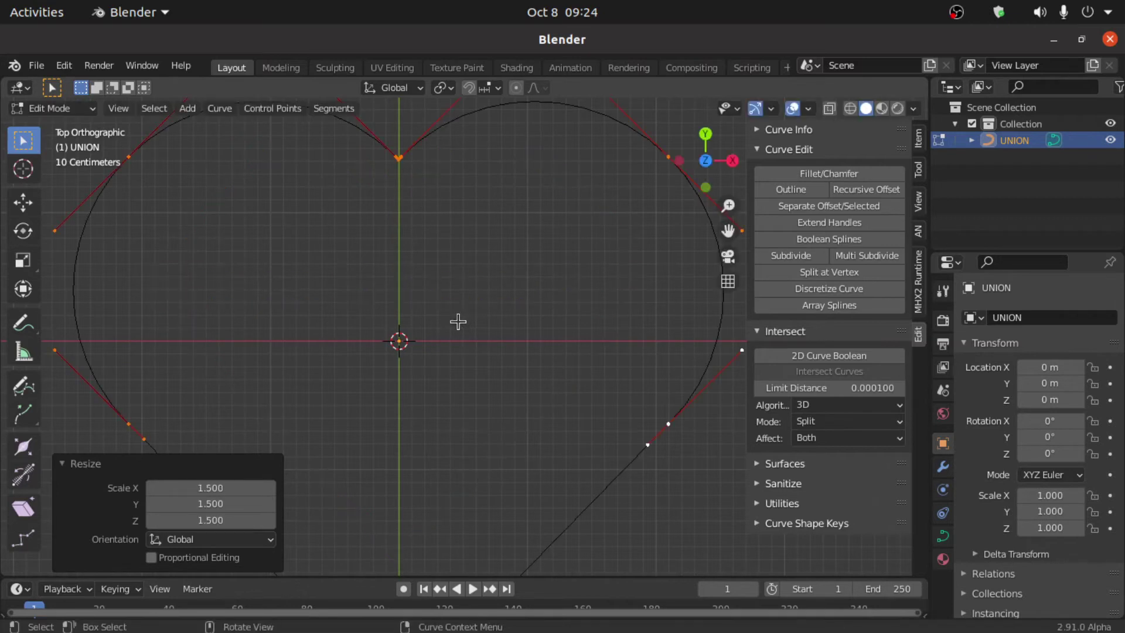
pyautogui.press('Tab')
pyautogui.scroll(-3, 458, 321)
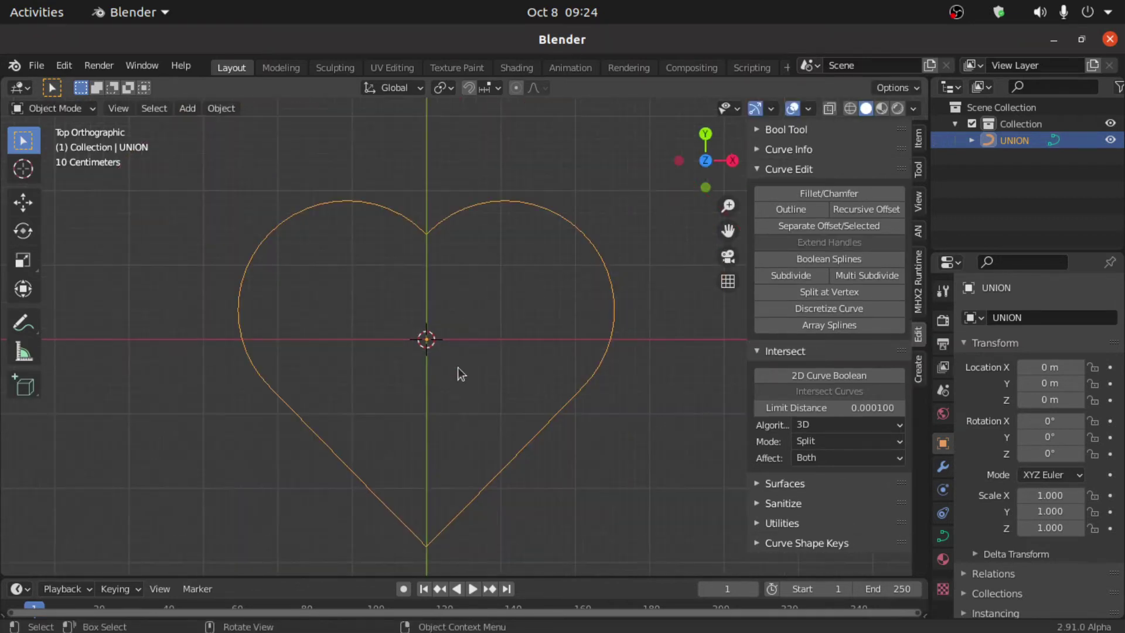
pyautogui.click(597, 434)
# - Add a Flower curve profile at the origin with an outer radius of 1.50, as a 3D curve
pyautogui.scroll(4, 556, 422)
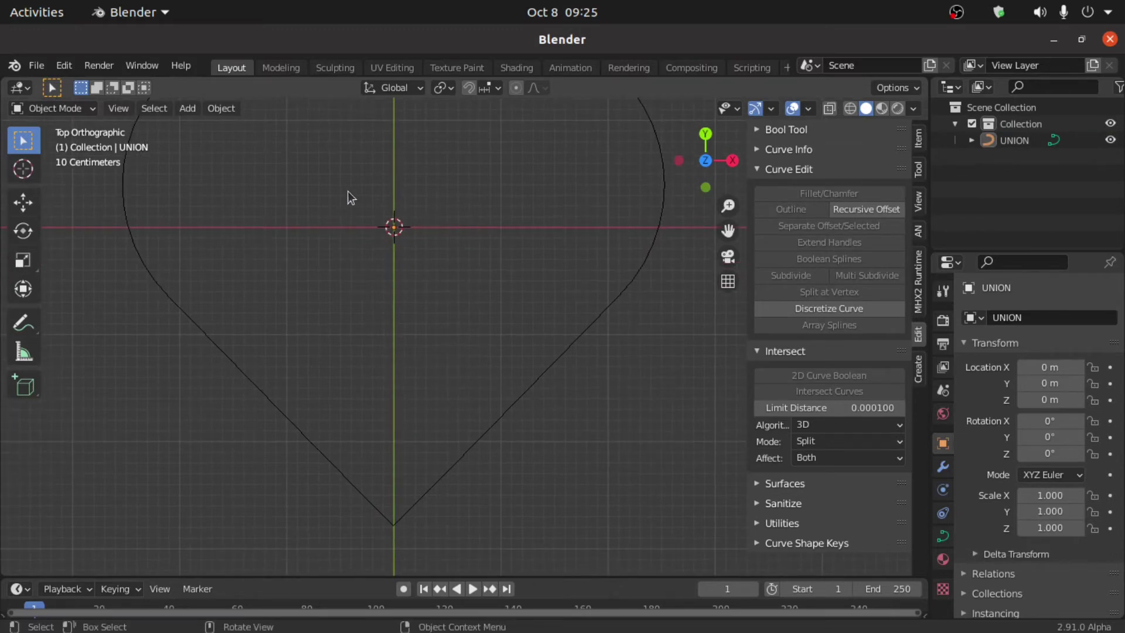
pyautogui.hotkey('shift', 'a')
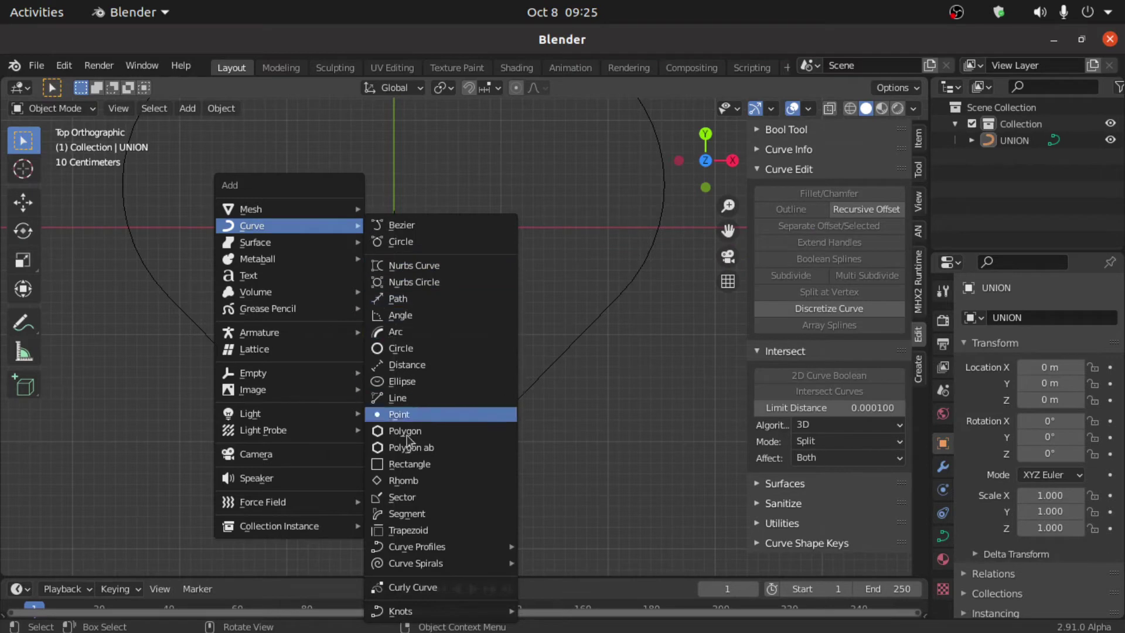
pyautogui.moveTo(403, 553)
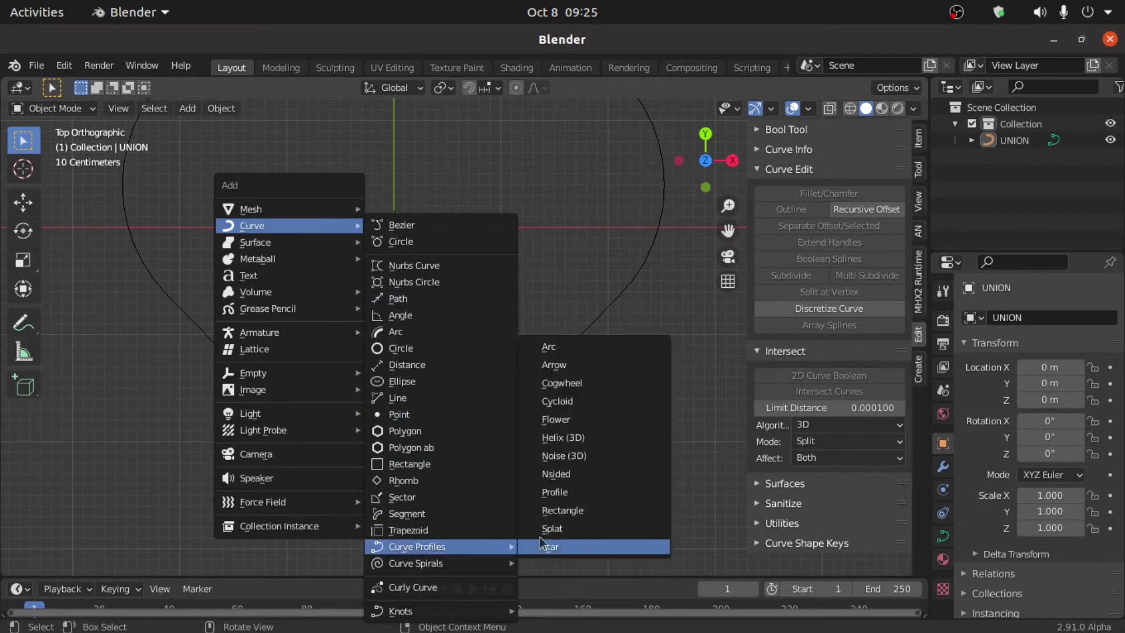
pyautogui.click(576, 422)
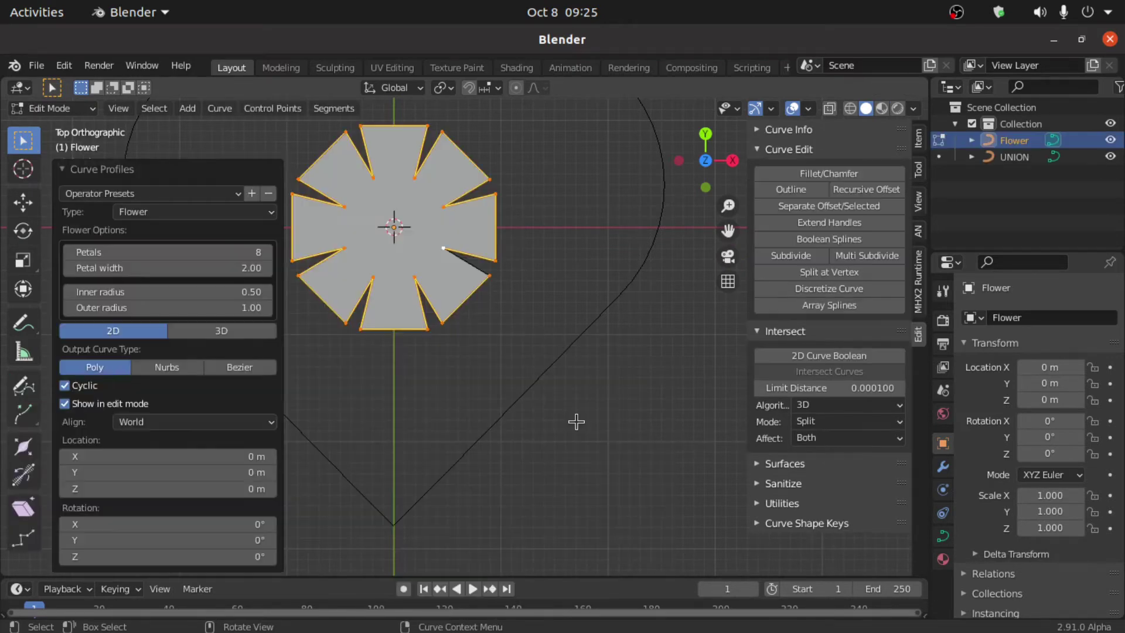
pyautogui.click(134, 307)
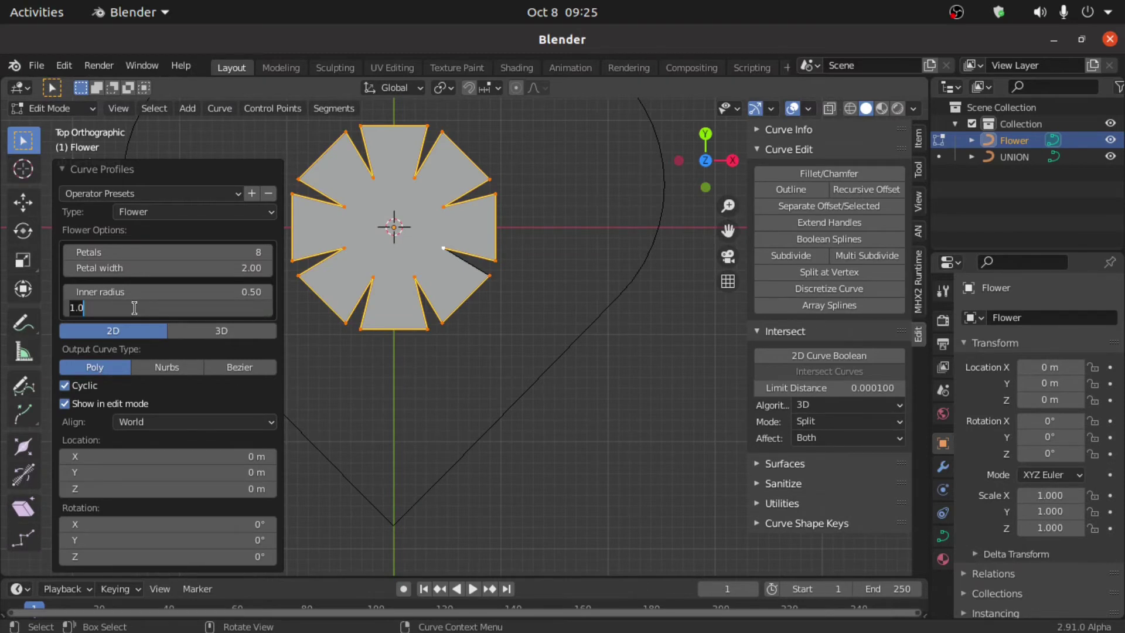
pyautogui.press('BackSpace')
pyautogui.write('5')
pyautogui.press('Return')
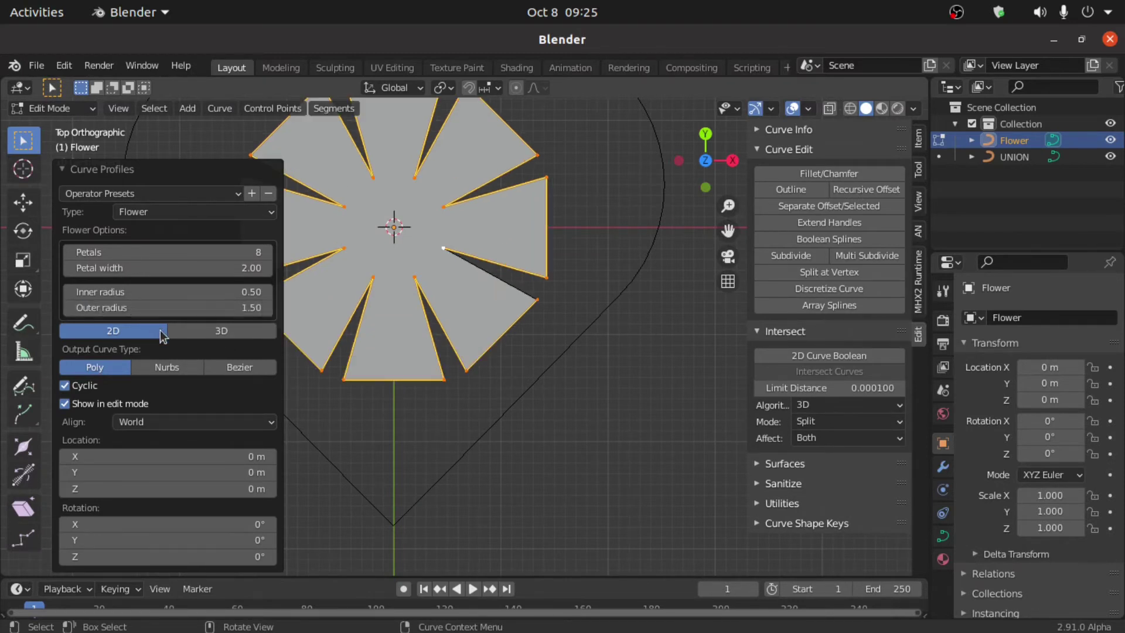
pyautogui.click(221, 332)
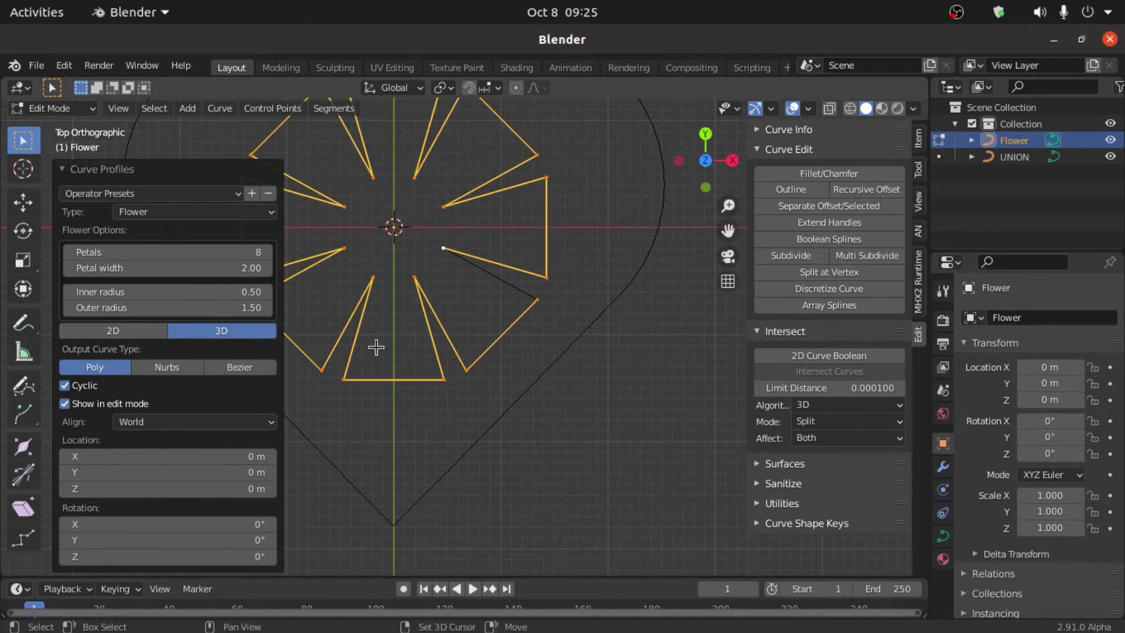
# - Select the flower's inner ring of points, then invert the selection so only the outer petal corners are selected
pyautogui.keyDown('shift'); pyautogui.moveTo(376, 347); pyautogui.dragTo(412, 430, button='middle'); pyautogui.keyUp('shift')
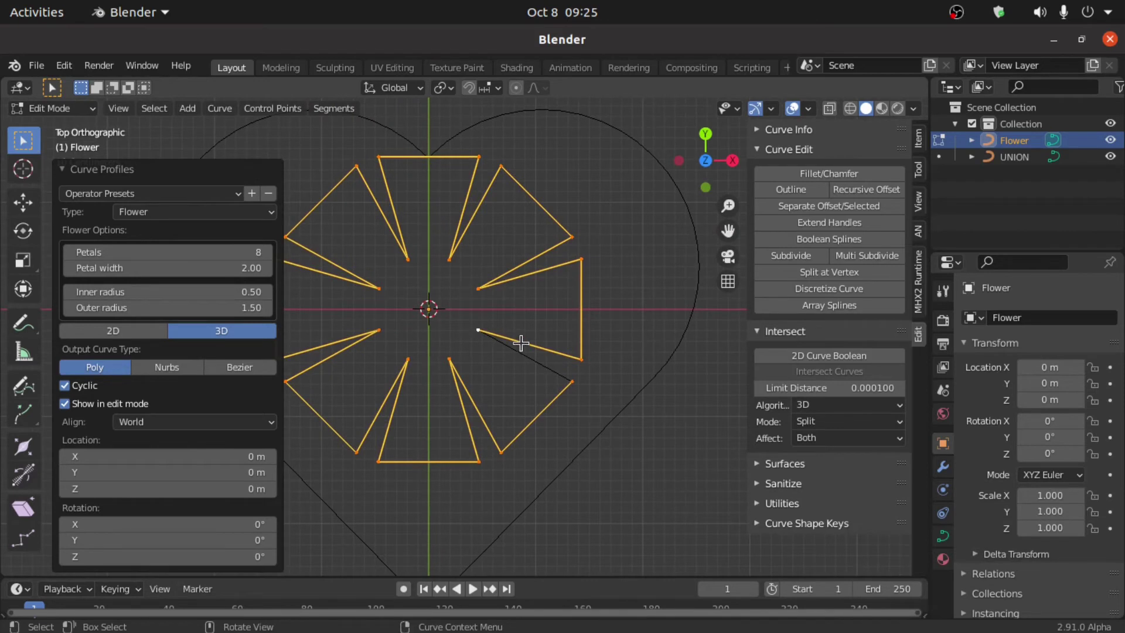
pyautogui.click(464, 341)
pyautogui.moveTo(353, 229); pyautogui.dragTo(497, 379)
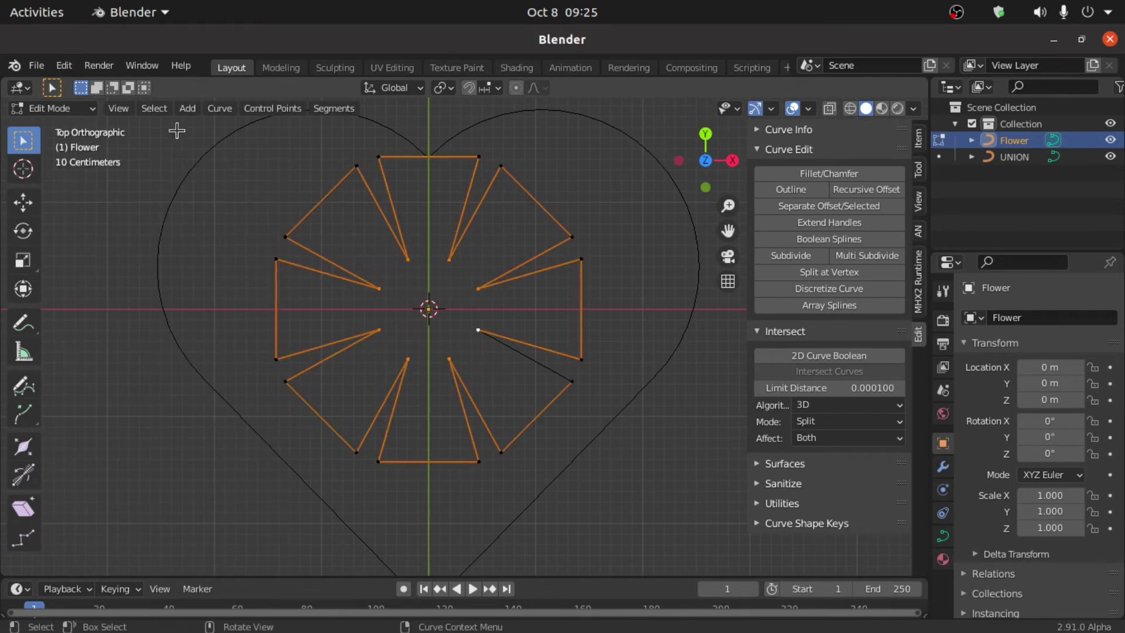
pyautogui.click(163, 108)
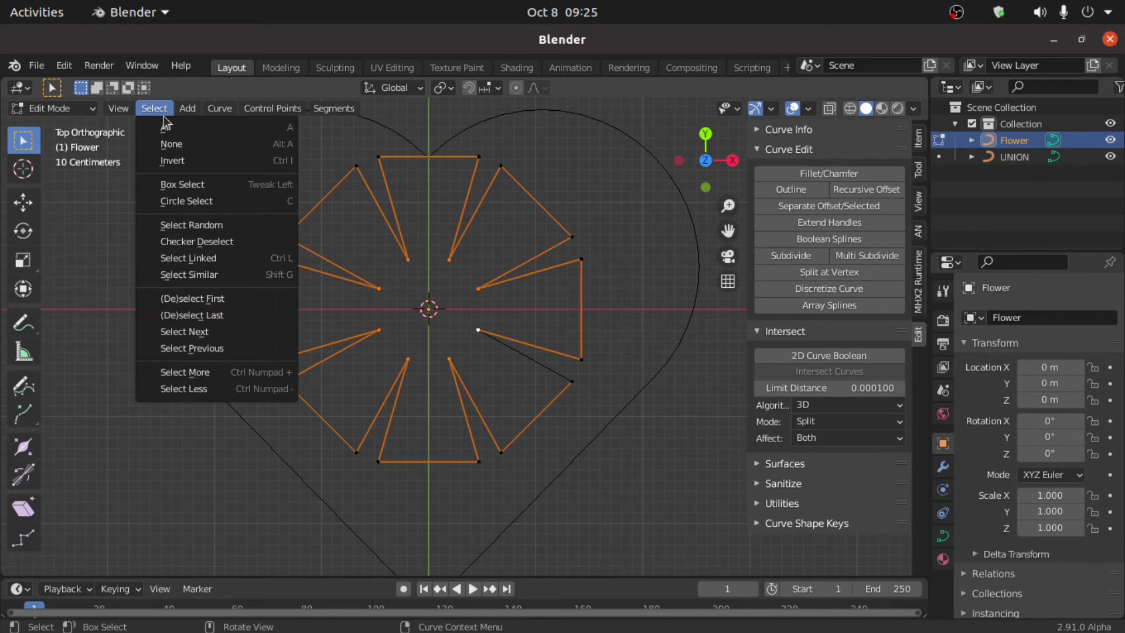
pyautogui.click(184, 165)
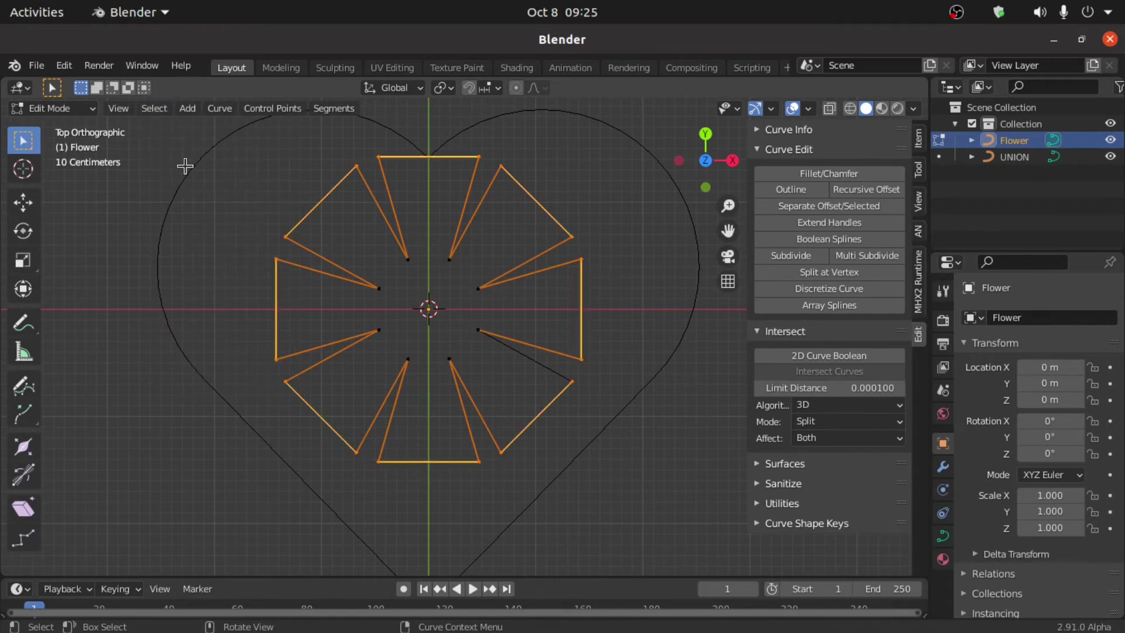
# - Fillet the selected outer petal corners with the Round option and a radius of 0.42 m
pyautogui.click(826, 175)
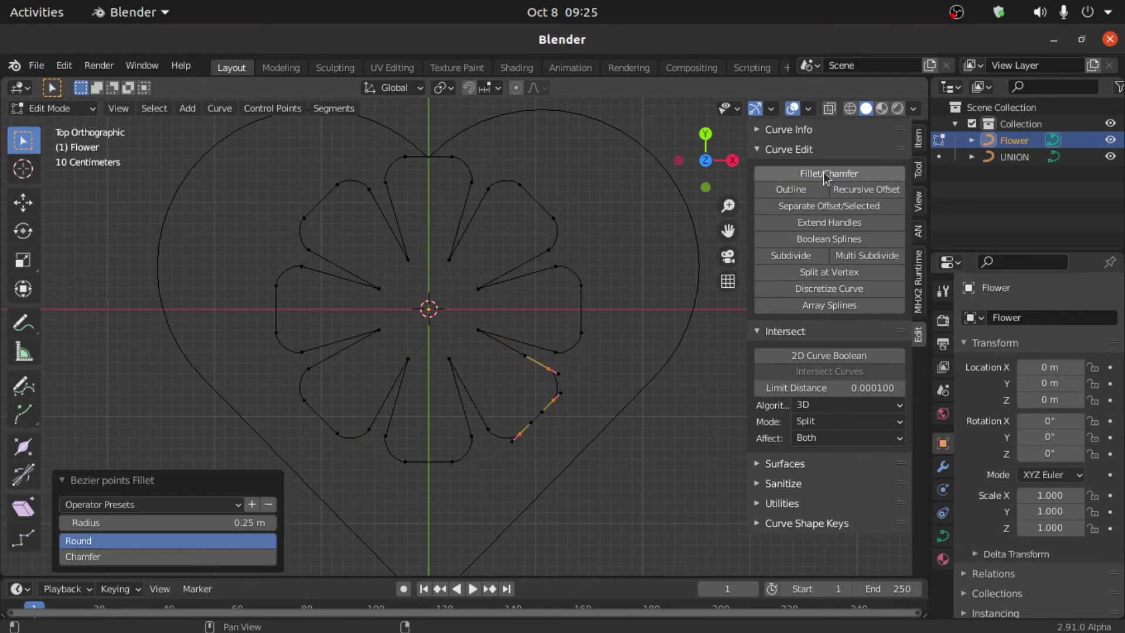
pyautogui.moveTo(116, 522); pyautogui.dragTo(146, 522)
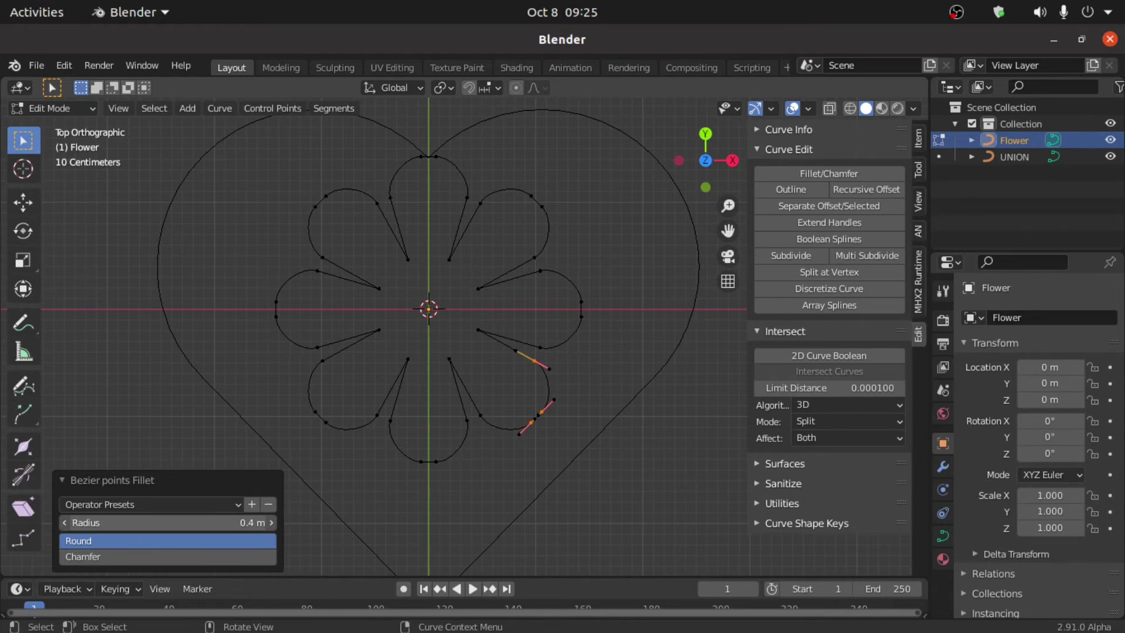
pyautogui.moveTo(146, 522); pyautogui.dragTo(150, 523)
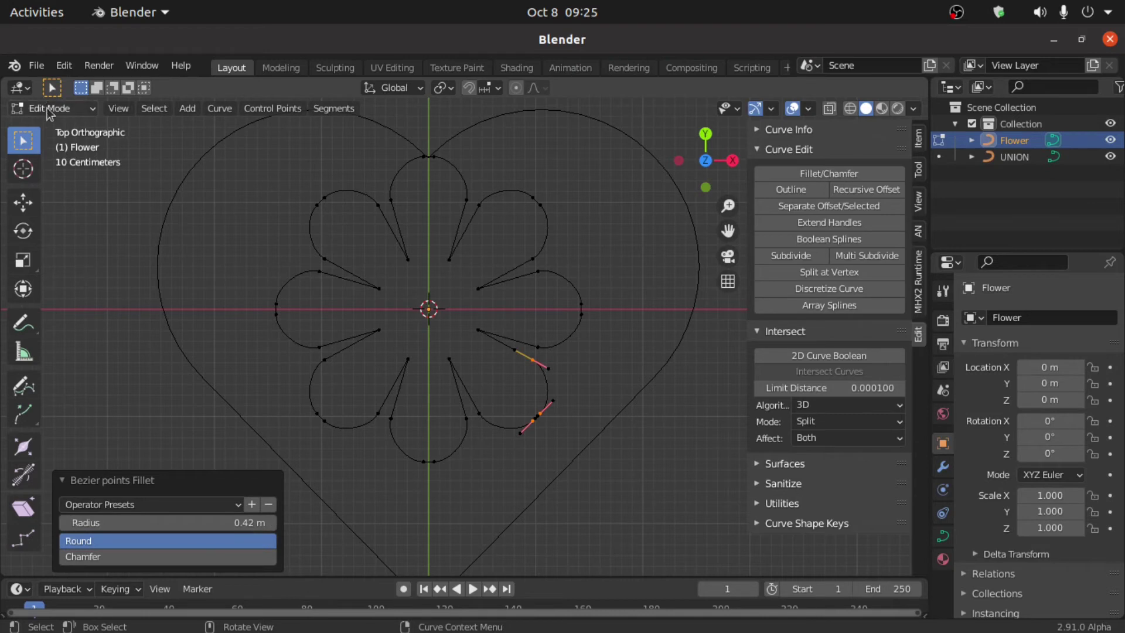
# - Return to Object Mode and move the flower along the Y axis by about -0.32 m
pyautogui.click(53, 108)
pyautogui.click(54, 121)
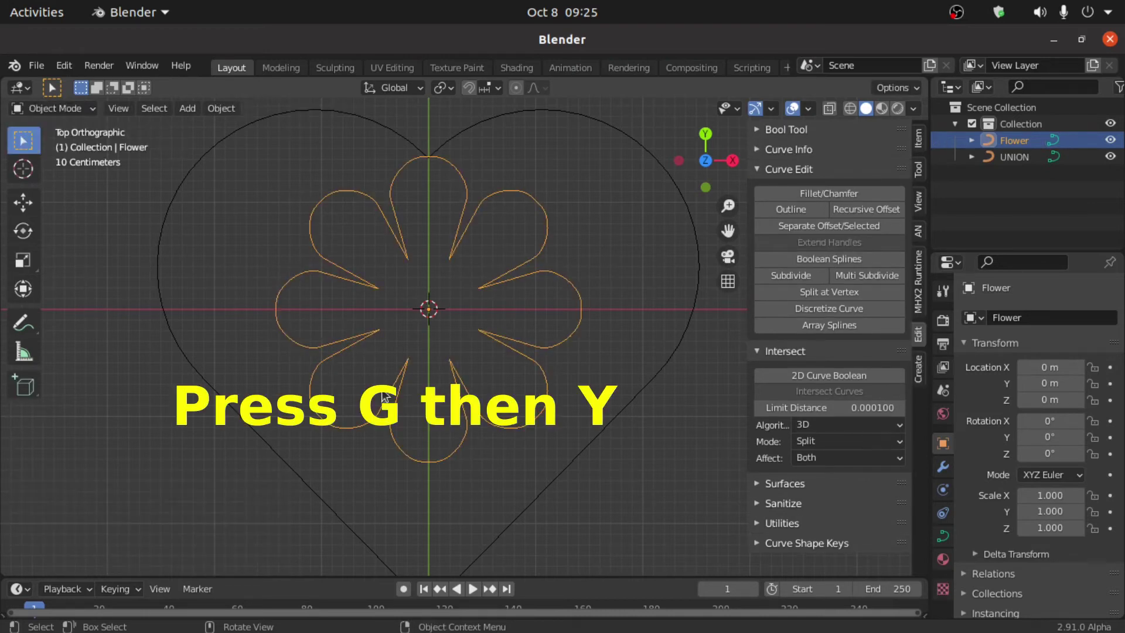
pyautogui.press('g')
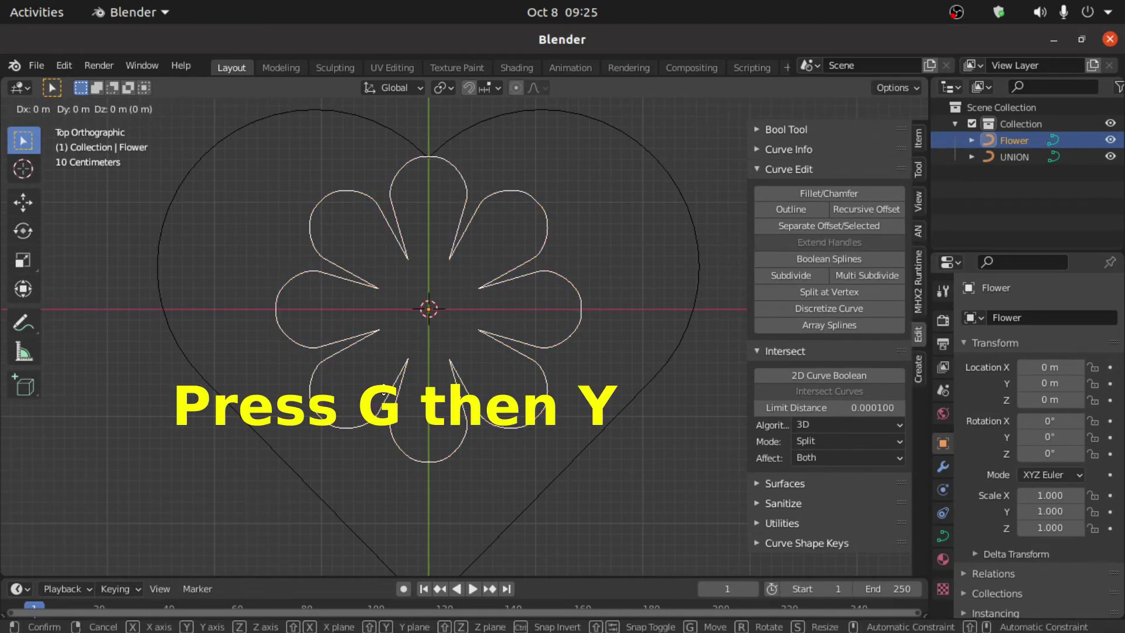
pyautogui.press('y')
pyautogui.click(644, 559)
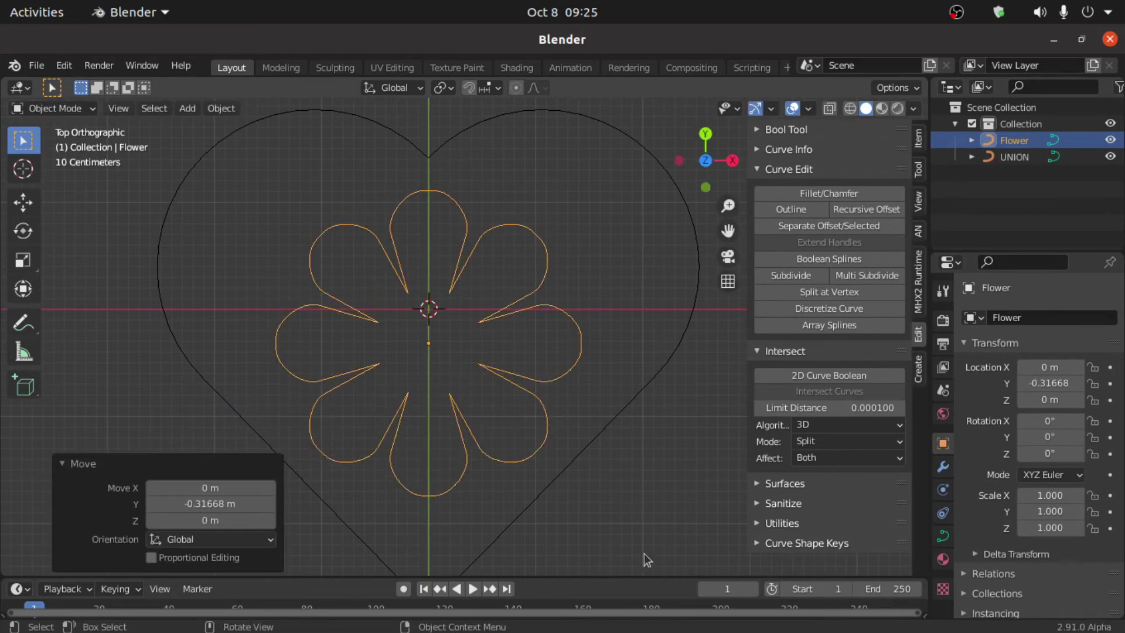
# - Select the heart and the flower, with the flower active, and assign shape keys using World Space and Manual Alignment
pyautogui.keyDown('shift'); pyautogui.moveTo(645, 554); pyautogui.dragTo(628, 491, button='middle'); pyautogui.keyUp('shift')
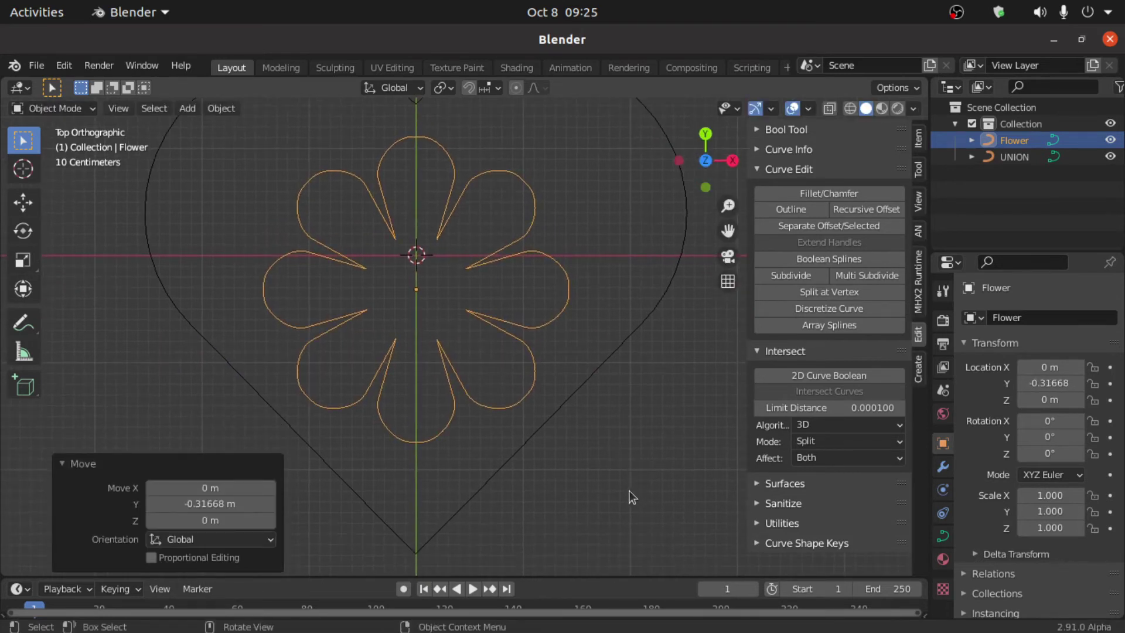
pyautogui.click(256, 395)
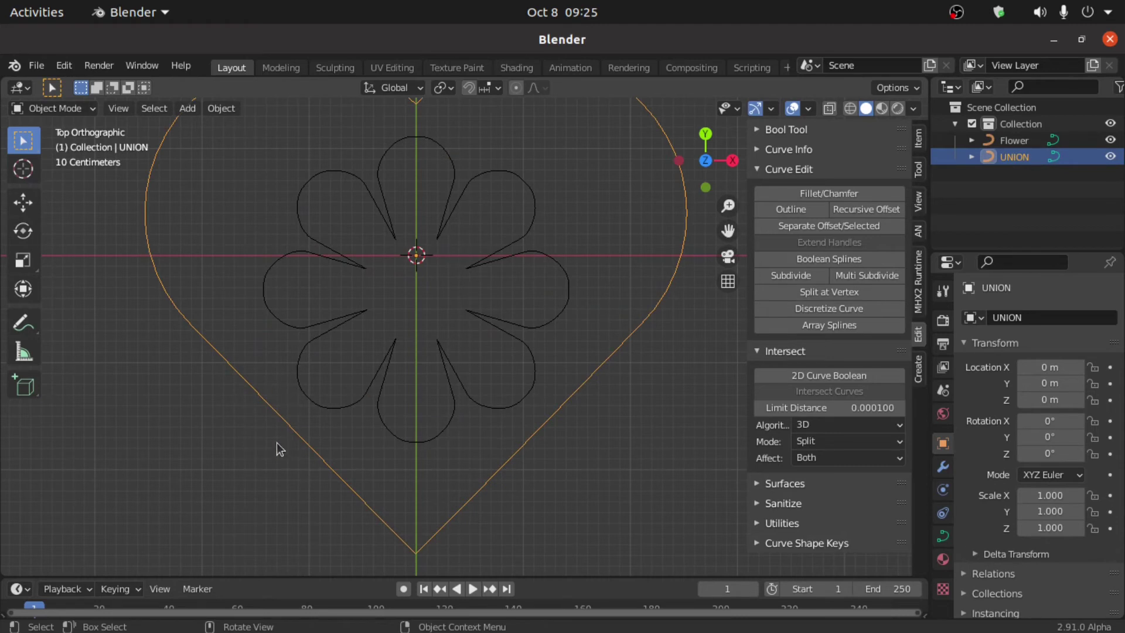
pyautogui.keyDown('shift'); pyautogui.click(316, 321); pyautogui.keyUp('shift')
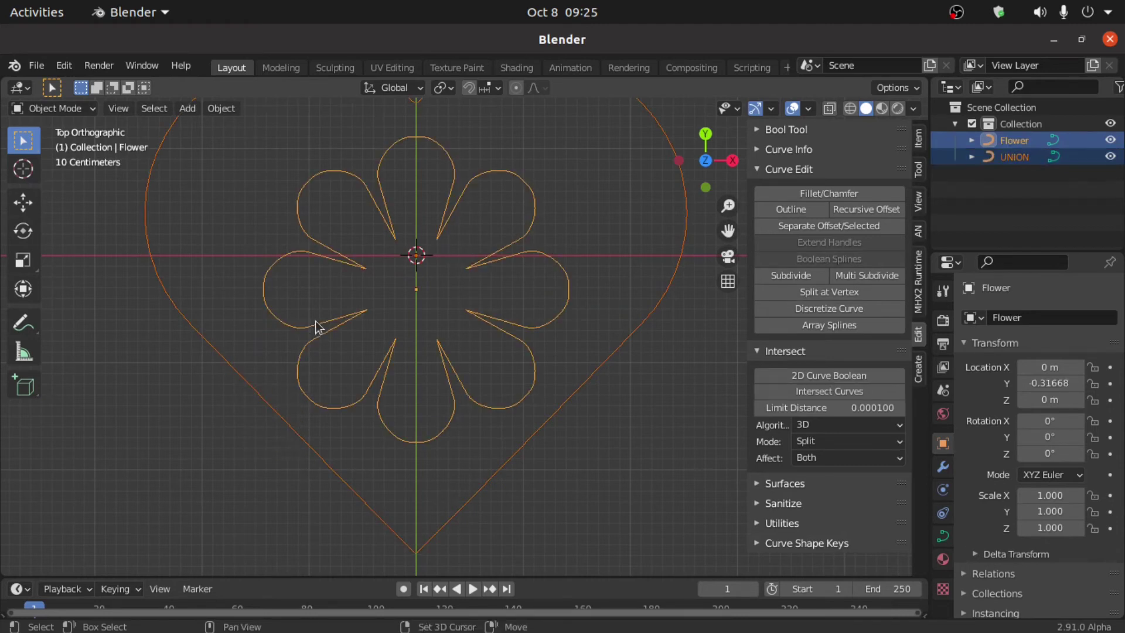
pyautogui.click(764, 543)
pyautogui.scroll(-4, 791, 524)
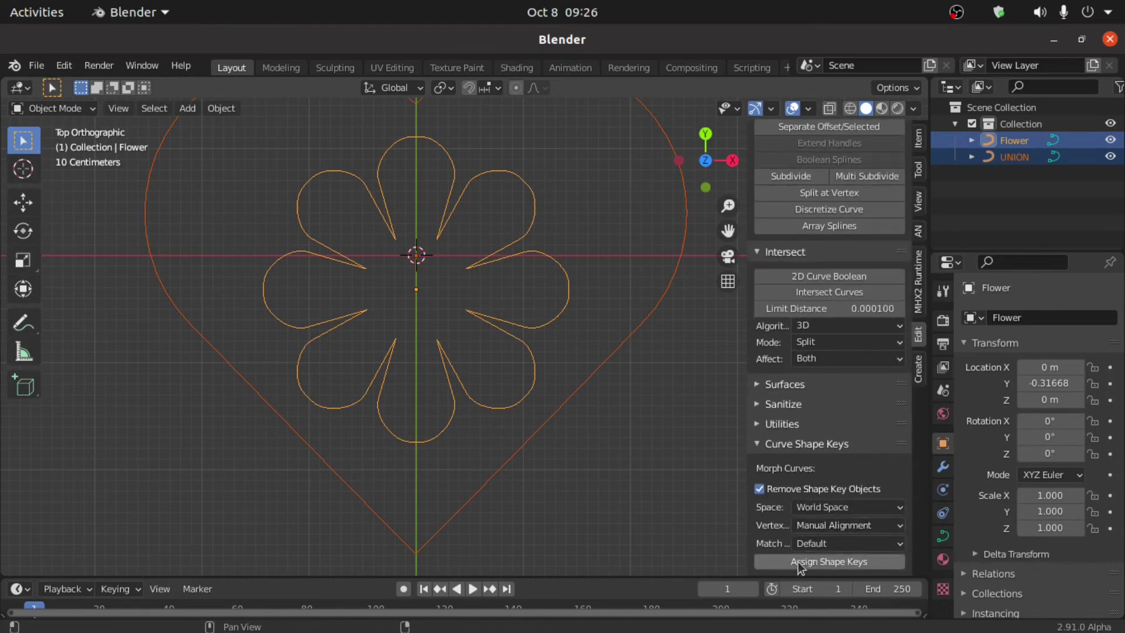
pyautogui.click(810, 562)
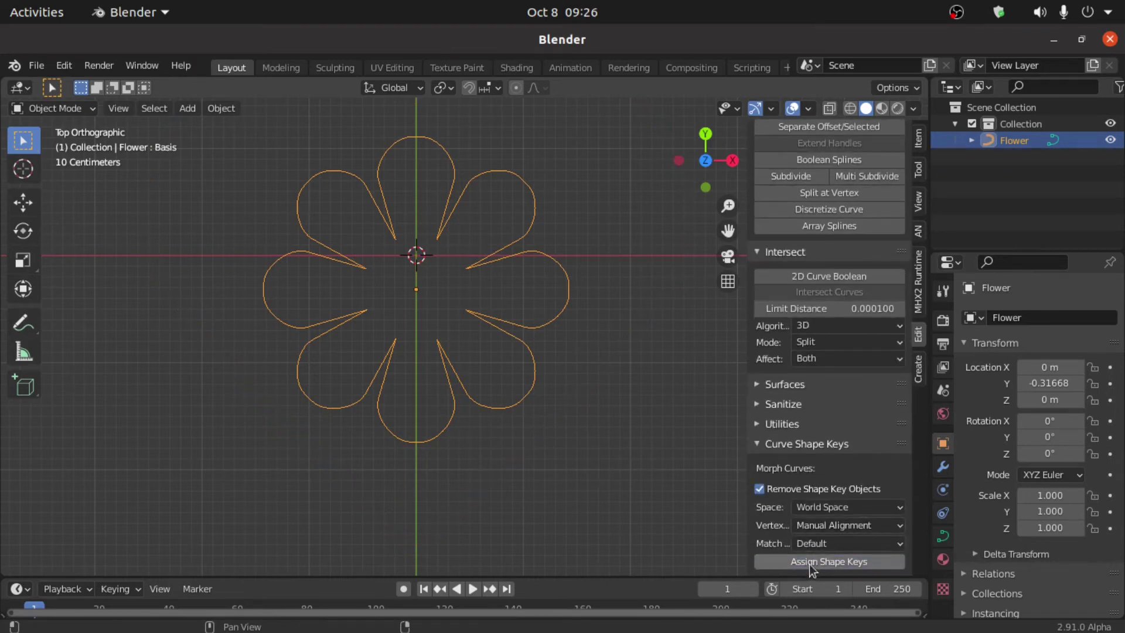
# - Vary the value of the flower's UNION shape key to test the morph, and undo the shape key assignment
pyautogui.click(942, 538)
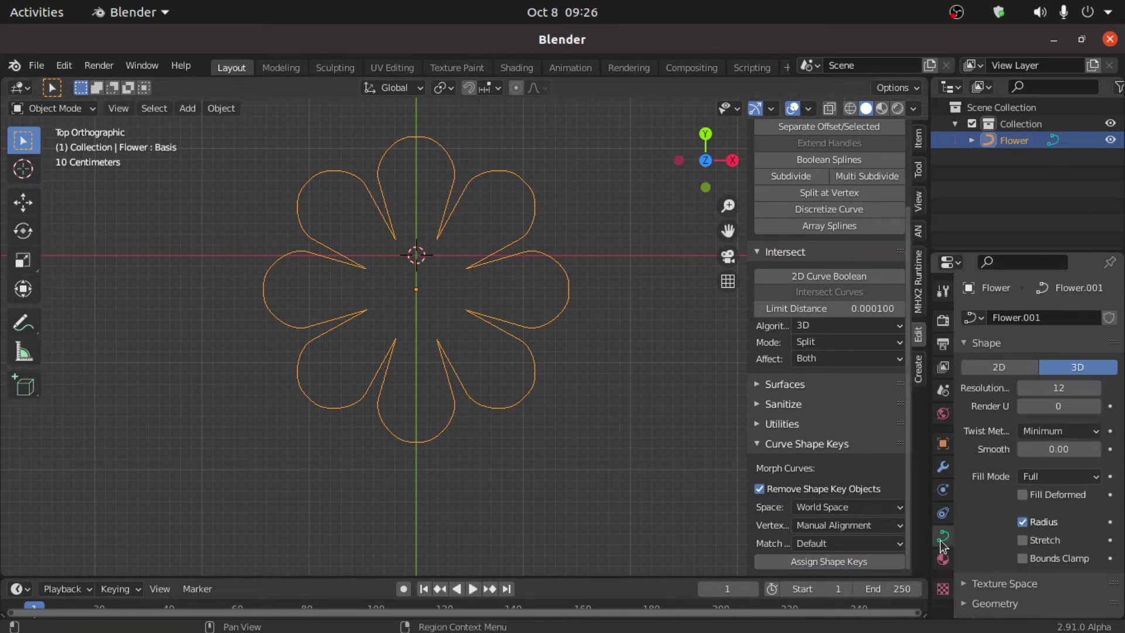
pyautogui.scroll(-8, 1009, 514)
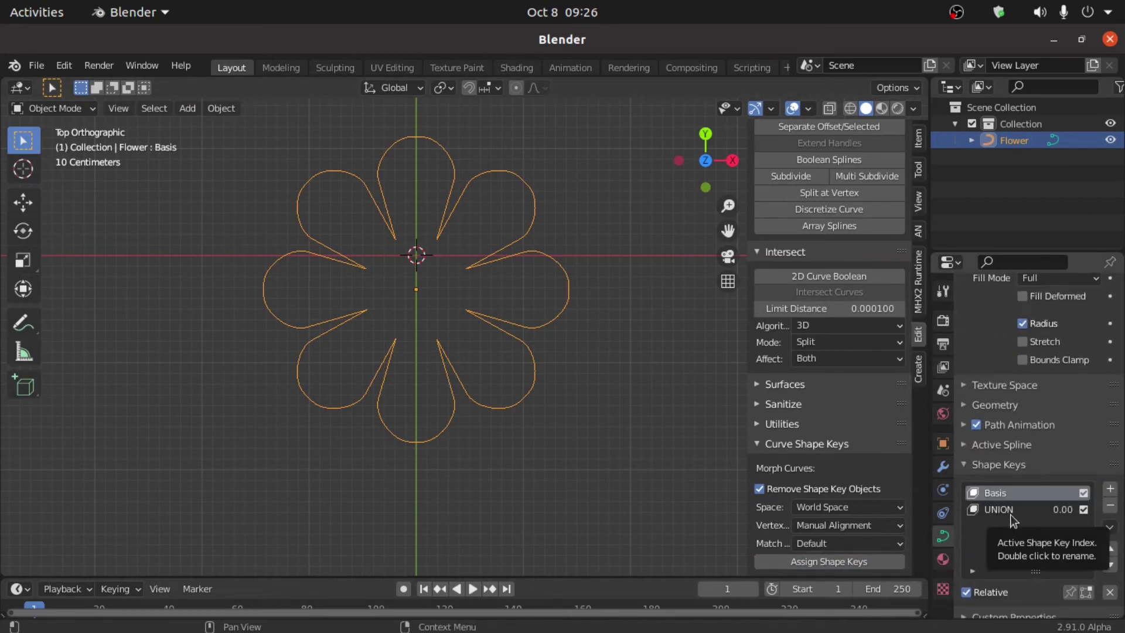
pyautogui.click(1010, 515)
pyautogui.scroll(-4, 1031, 525)
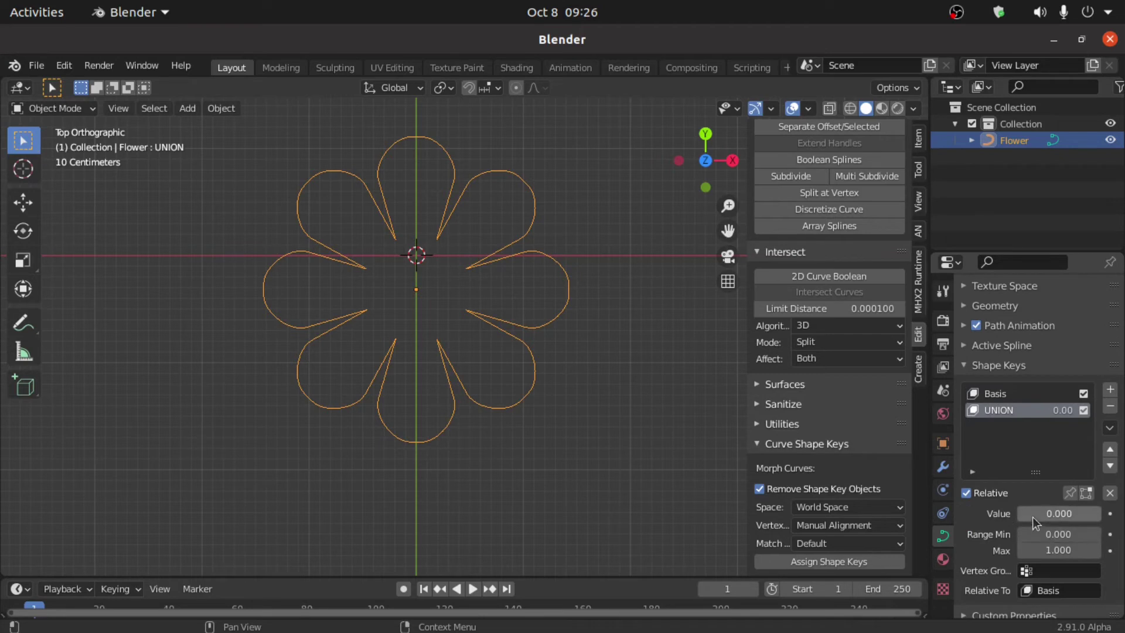
pyautogui.moveTo(1032, 513)
pyautogui.mouseDown()
pyautogui.moveTo(1100, 513)
pyautogui.moveTo(1019, 513)
pyautogui.mouseUp()
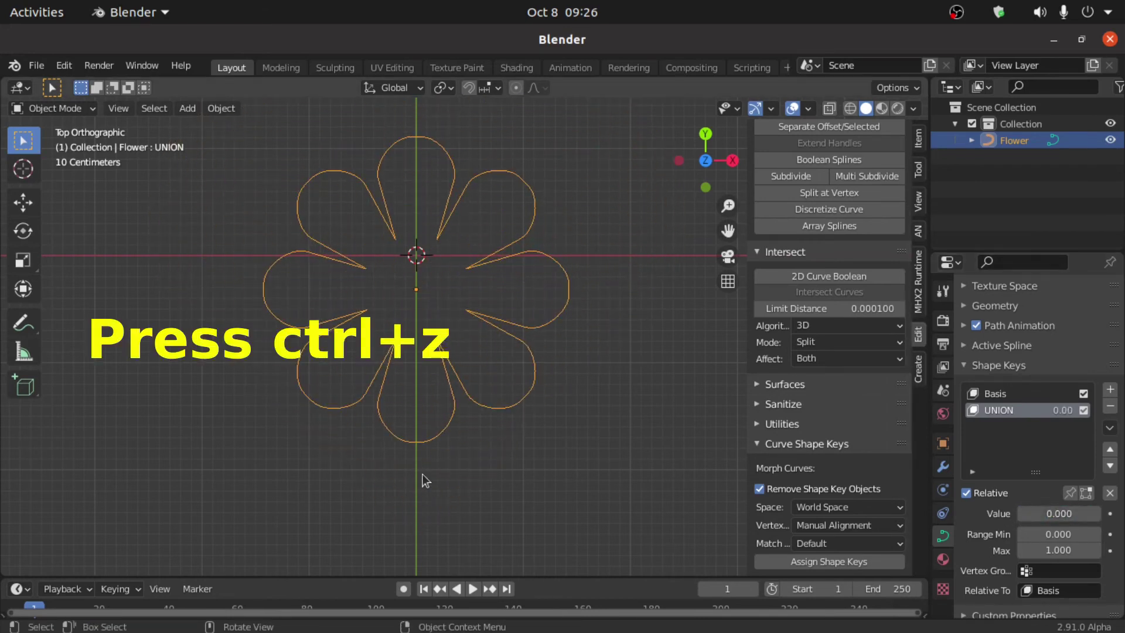
pyautogui.hotkey('ctrl', 'z')
pyautogui.hotkey('ctrl', 'z')
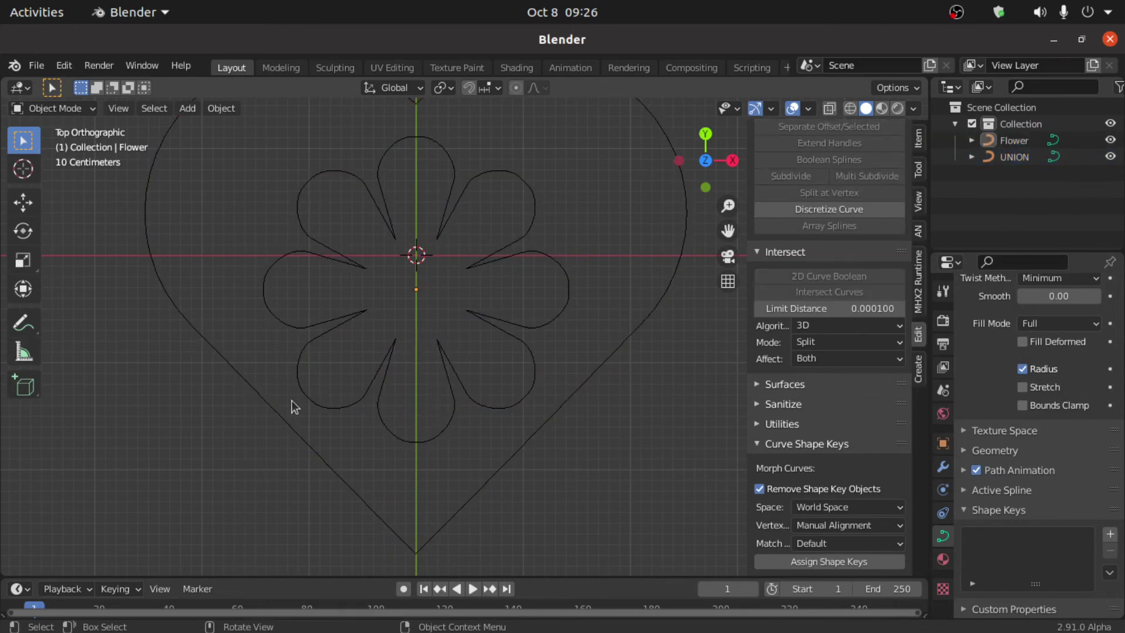
# - Enter Edit Mode on both curves, switch the direction of the entire heart spline and deselect its points
pyautogui.press('a')
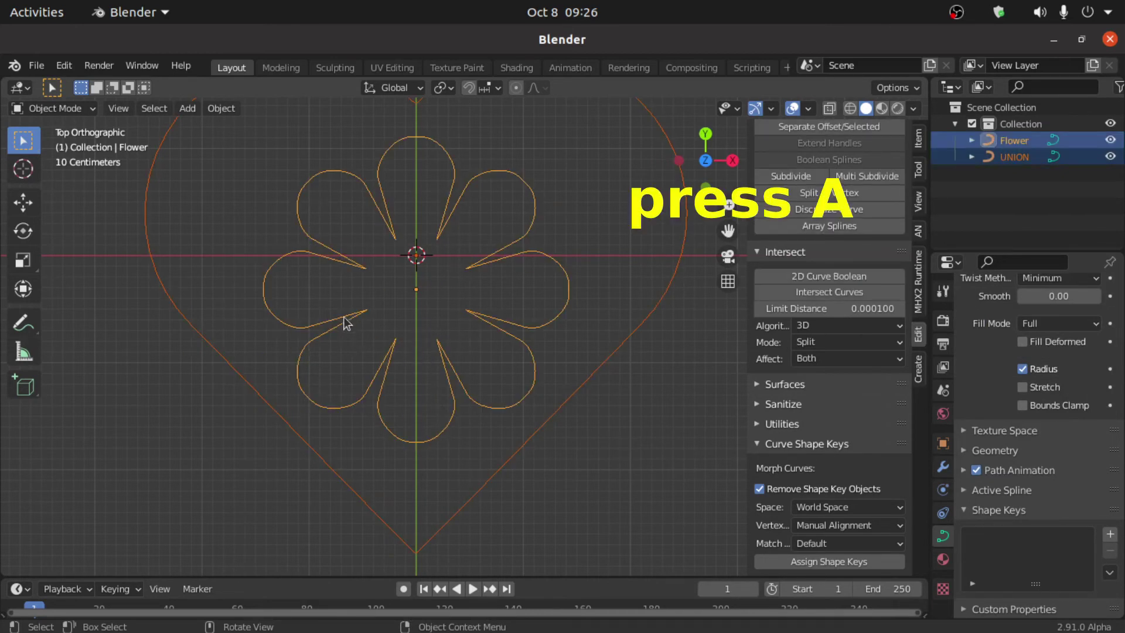
pyautogui.click(55, 109)
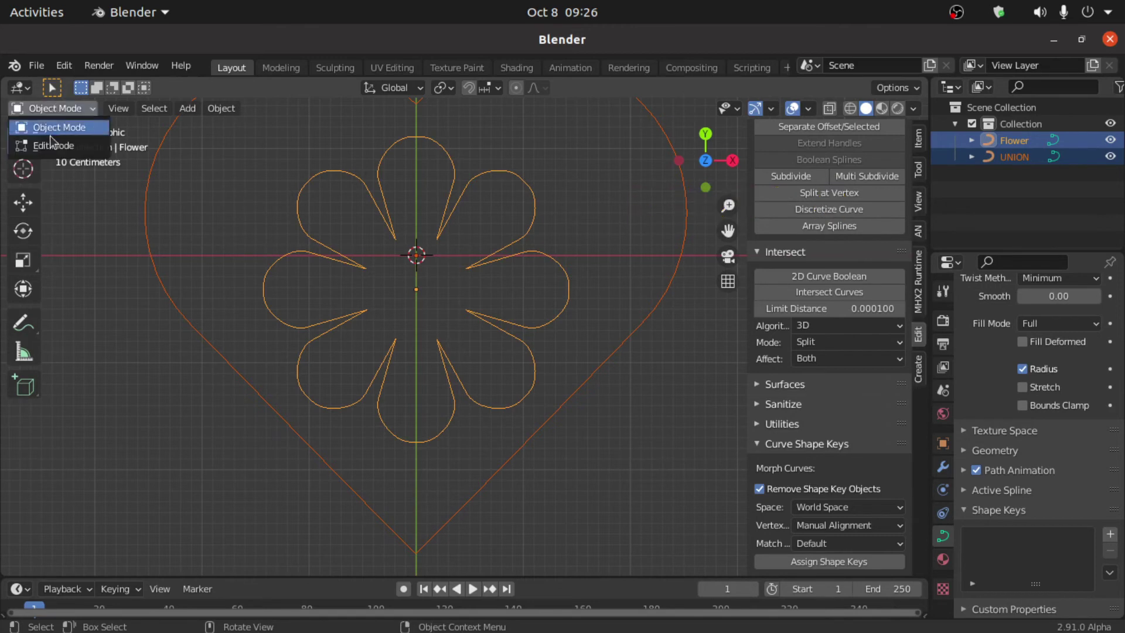
pyautogui.click(49, 144)
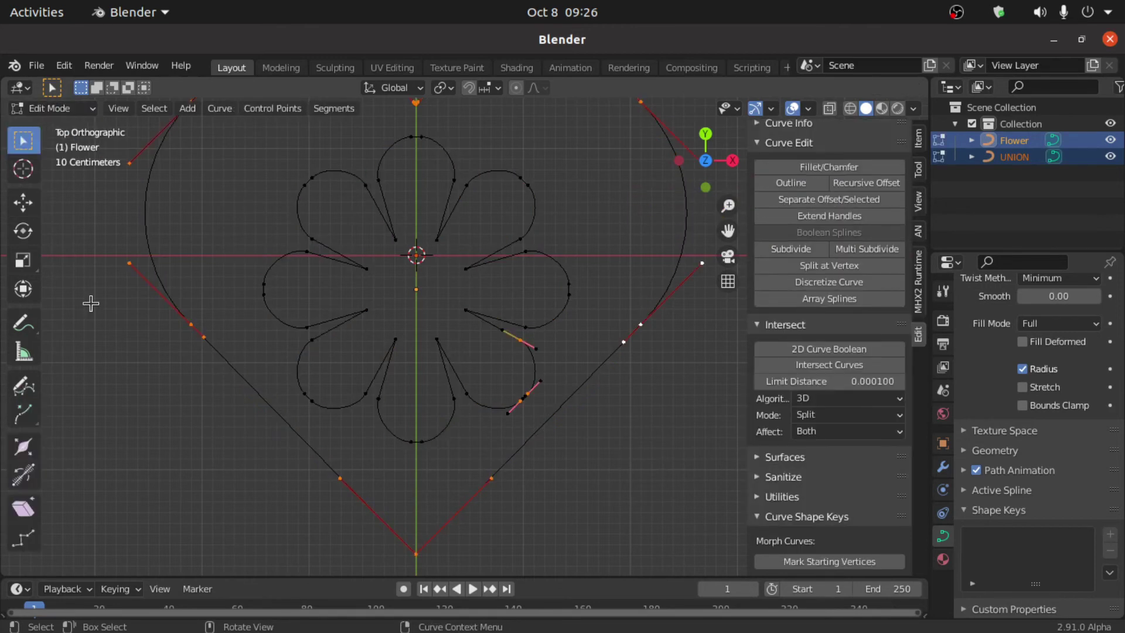
pyautogui.click(192, 323)
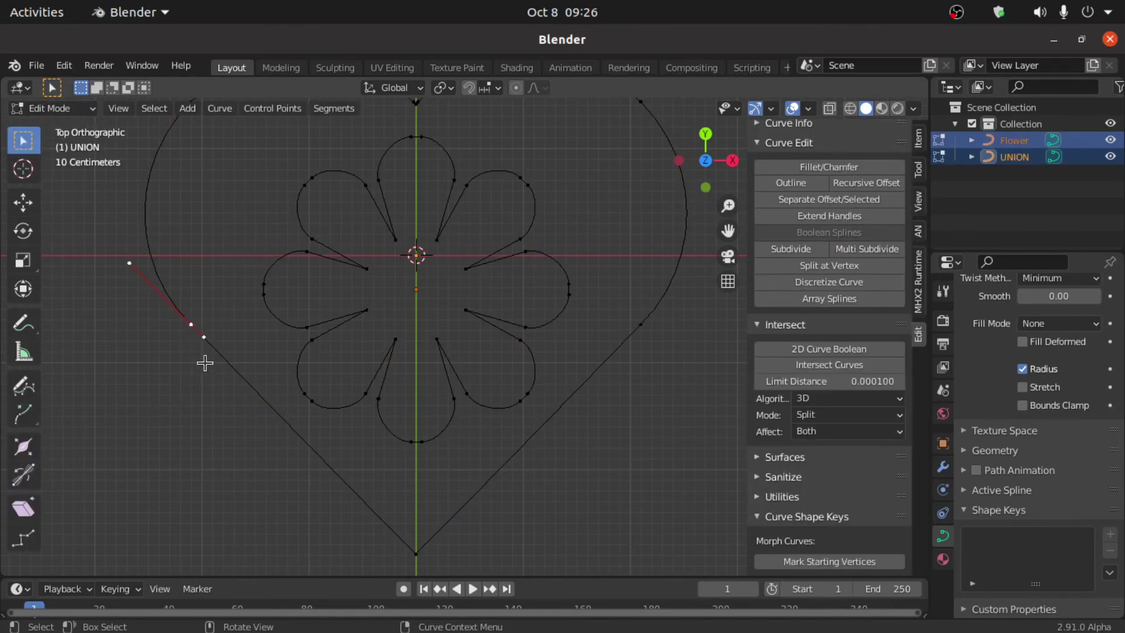
pyautogui.press('l')
pyautogui.click(328, 109)
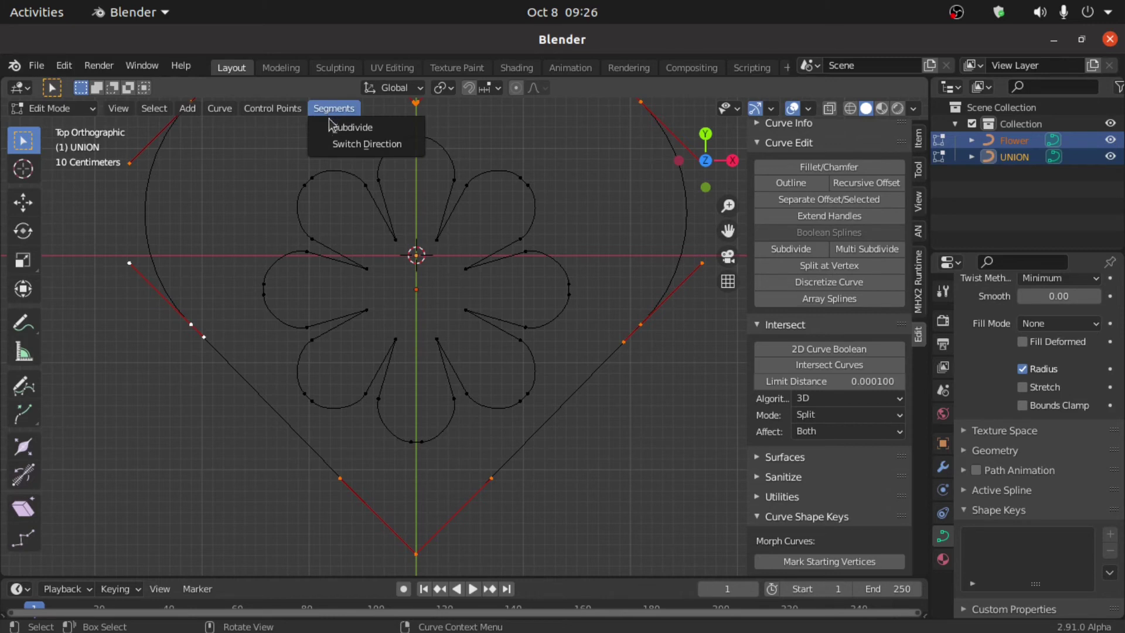
pyautogui.click(337, 145)
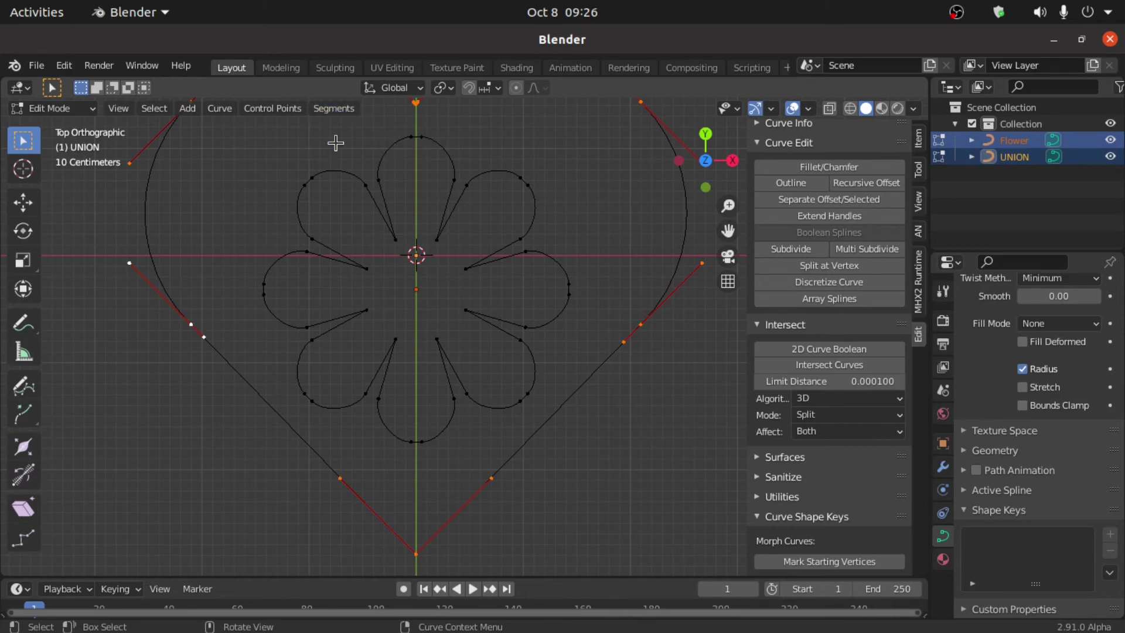
pyautogui.click(645, 479)
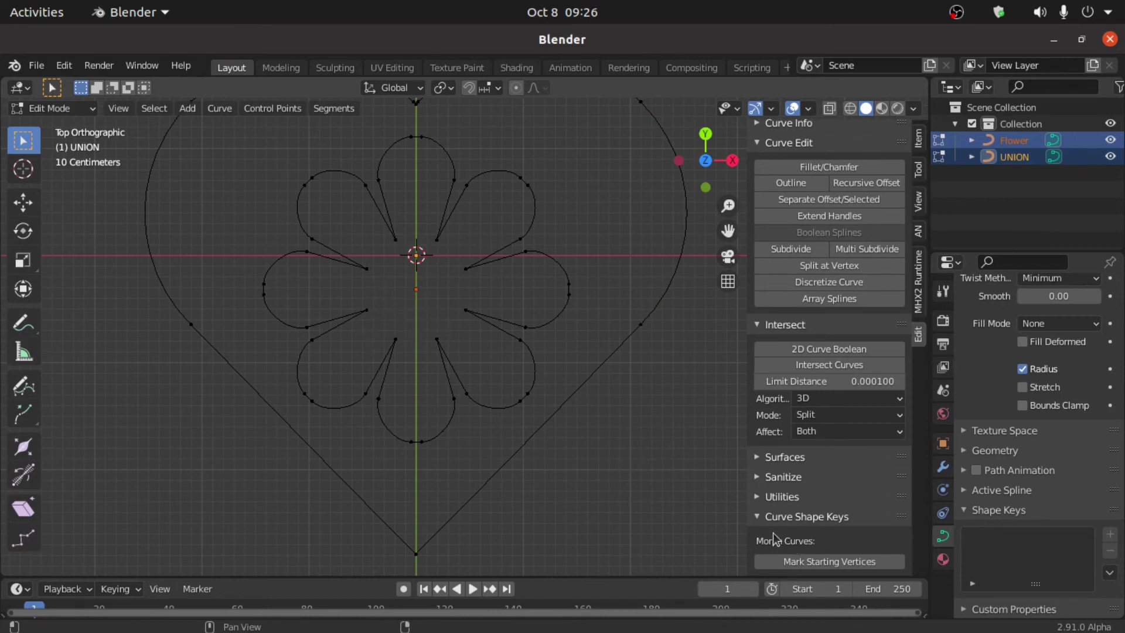
# - Mark the end of the flower's lowest petal and the heart's lower tip as the starting vertices
pyautogui.click(809, 562)
pyautogui.scroll(-3, 480, 453)
pyautogui.scroll(2, 461, 412)
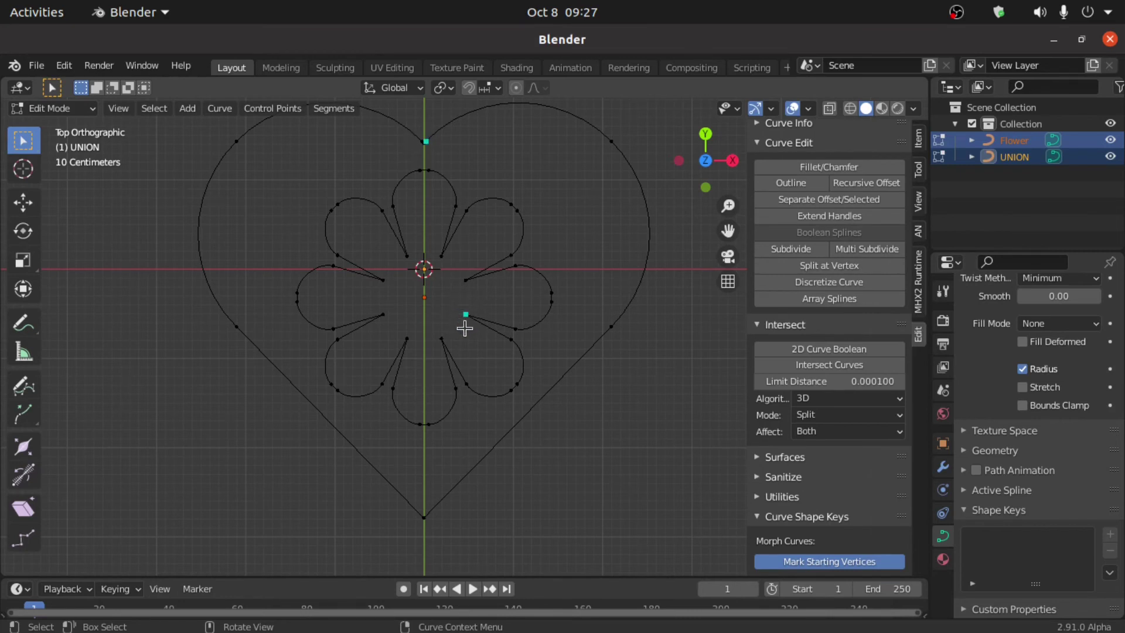
pyautogui.scroll(1, 469, 331)
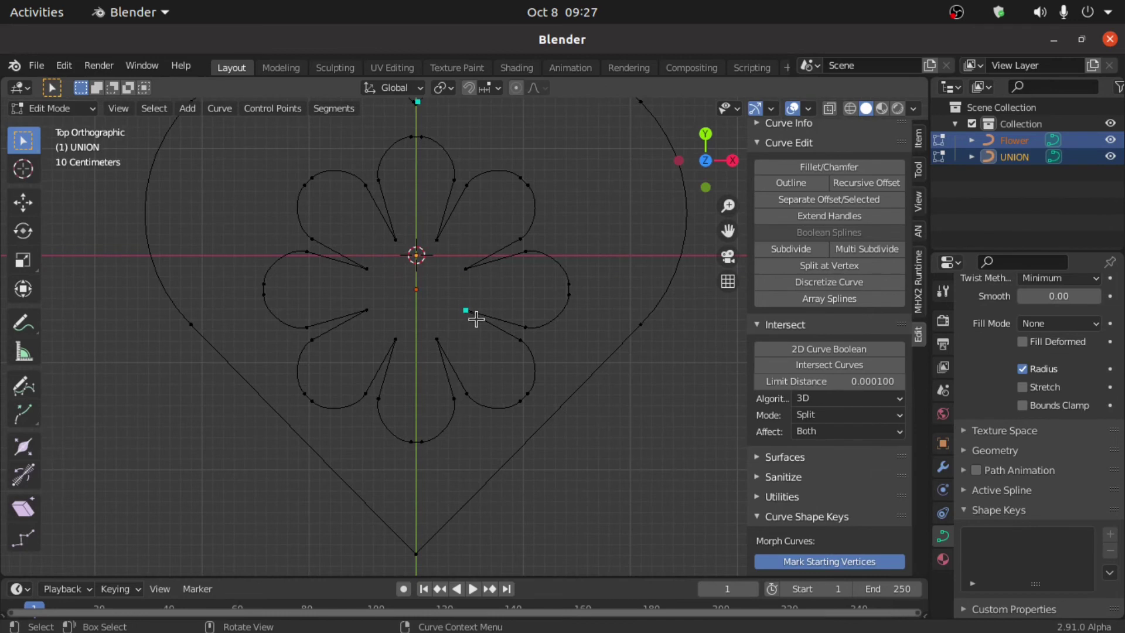
pyautogui.click(419, 441)
pyautogui.scroll(-2, 406, 364)
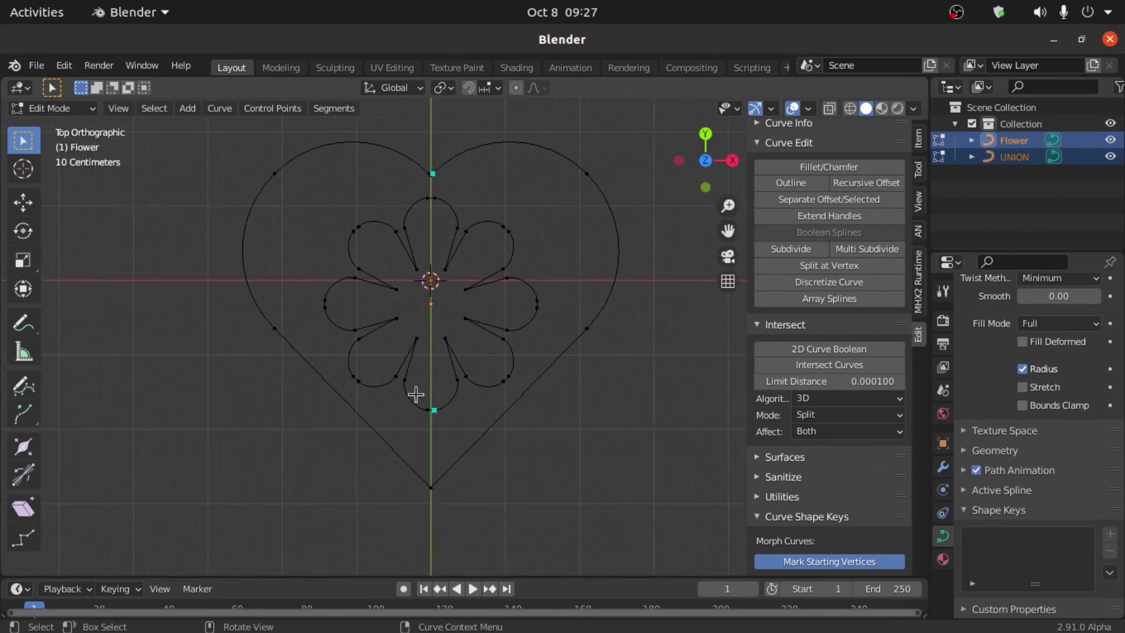
pyautogui.click(431, 487)
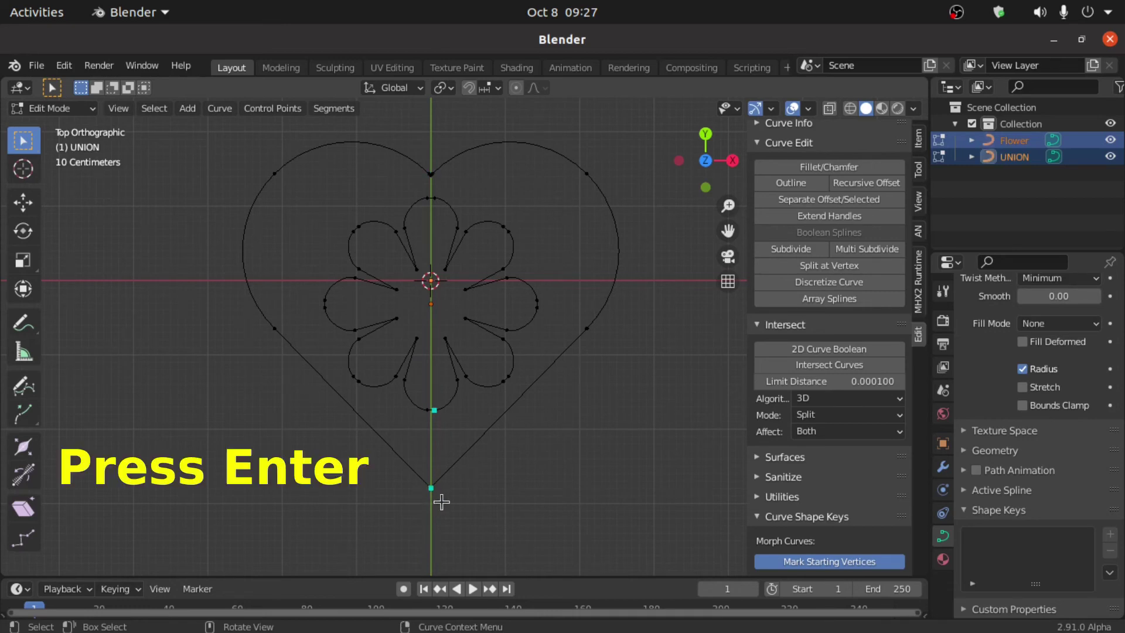
pyautogui.press('Return')
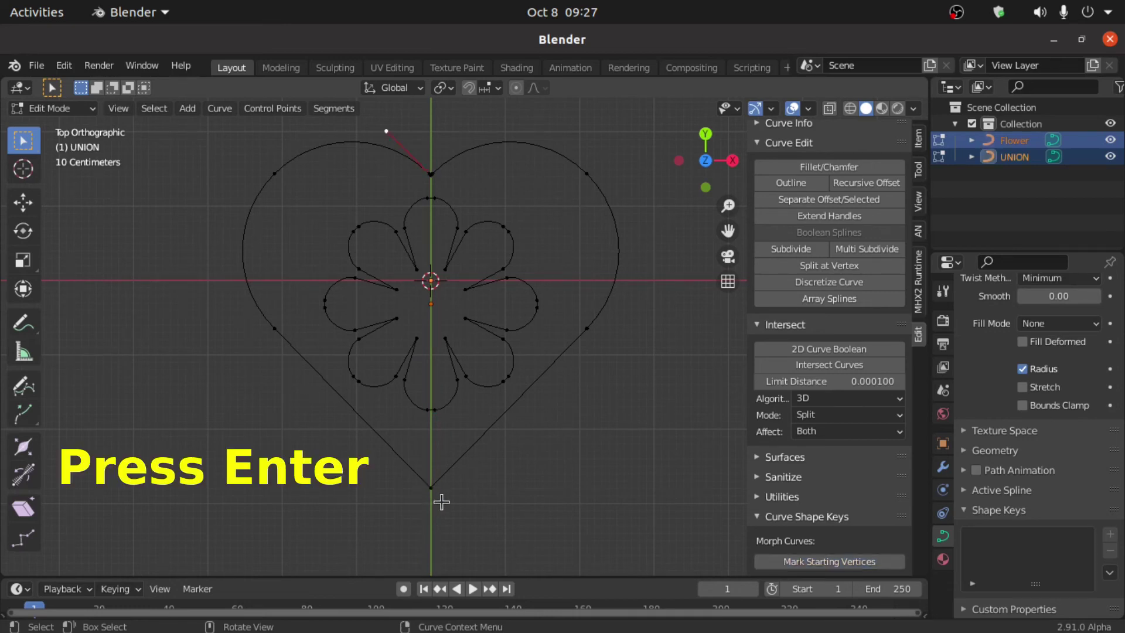
# - Return to Object Mode and assign the heart as a shape key of the flower, using World Space and Manual Alignment
pyautogui.click(55, 108)
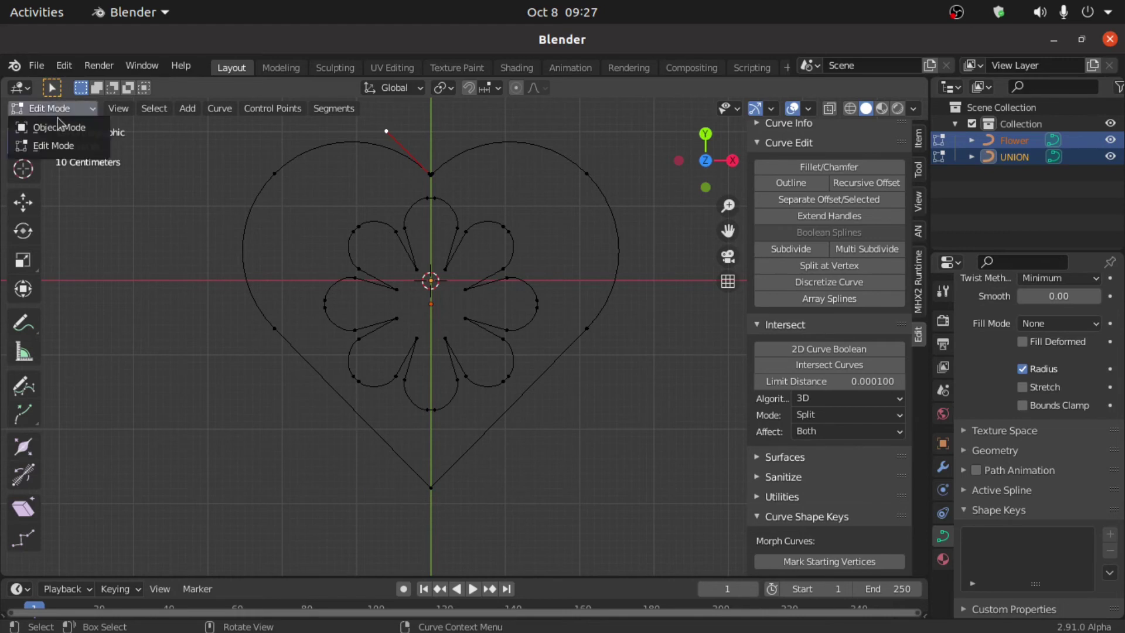
pyautogui.click(57, 128)
pyautogui.click(342, 436)
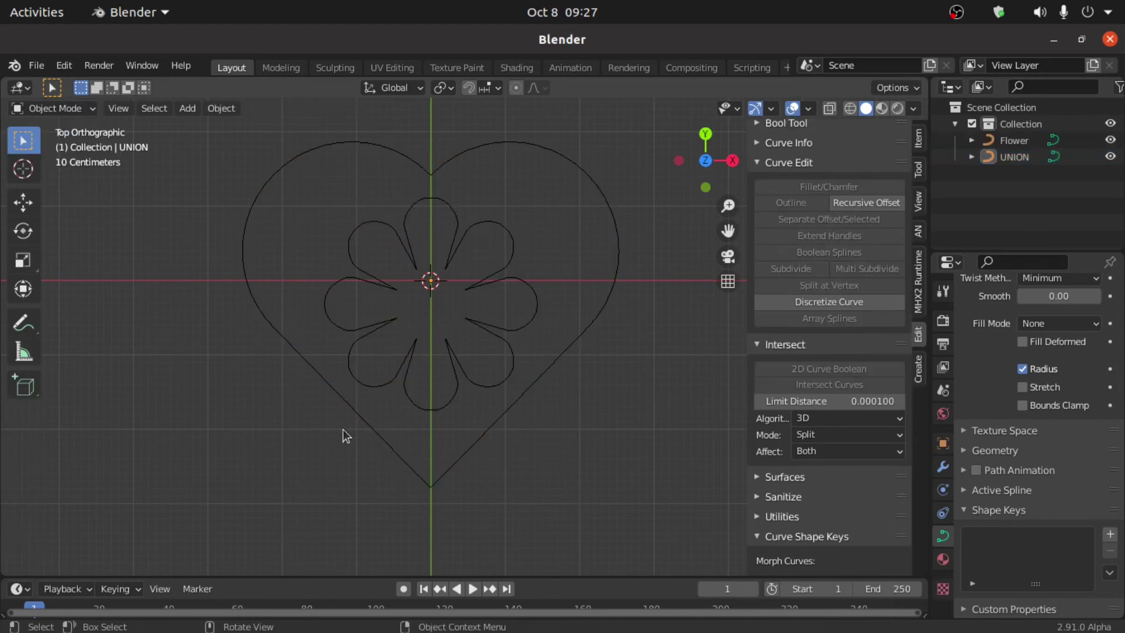
pyautogui.keyDown('shift'); pyautogui.click(349, 270); pyautogui.keyUp('shift')
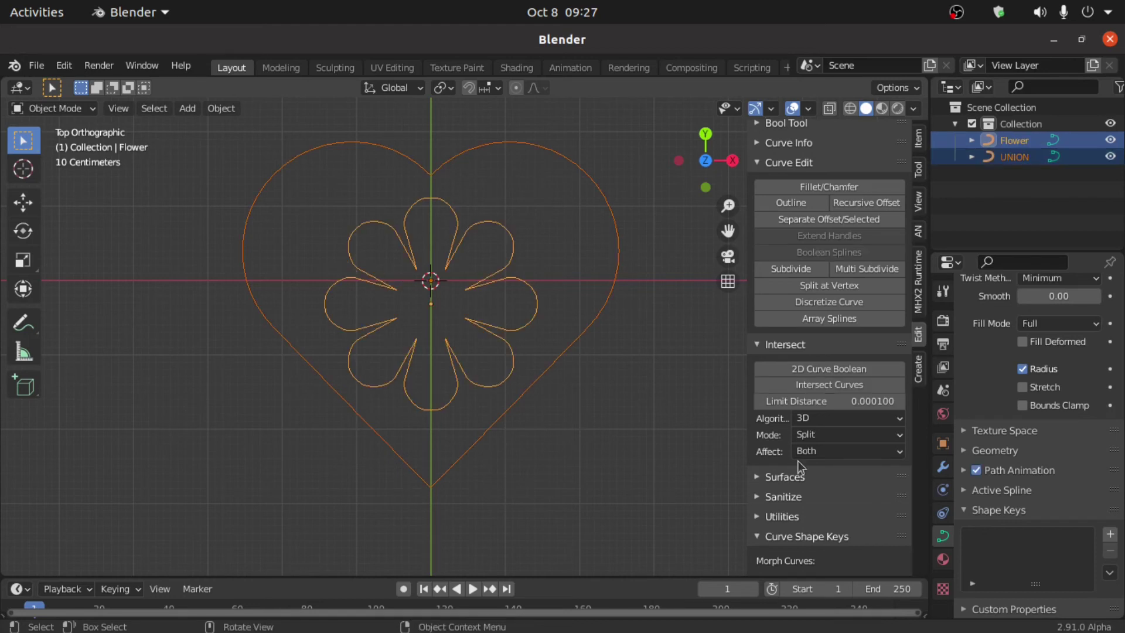
pyautogui.scroll(-4, 813, 532)
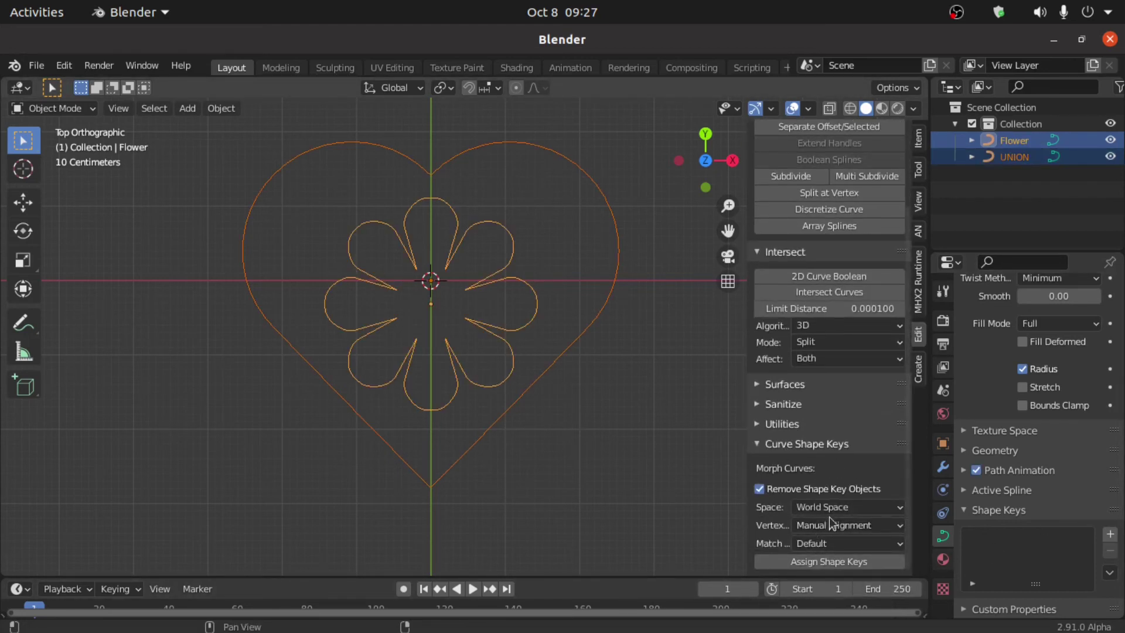
pyautogui.click(785, 561)
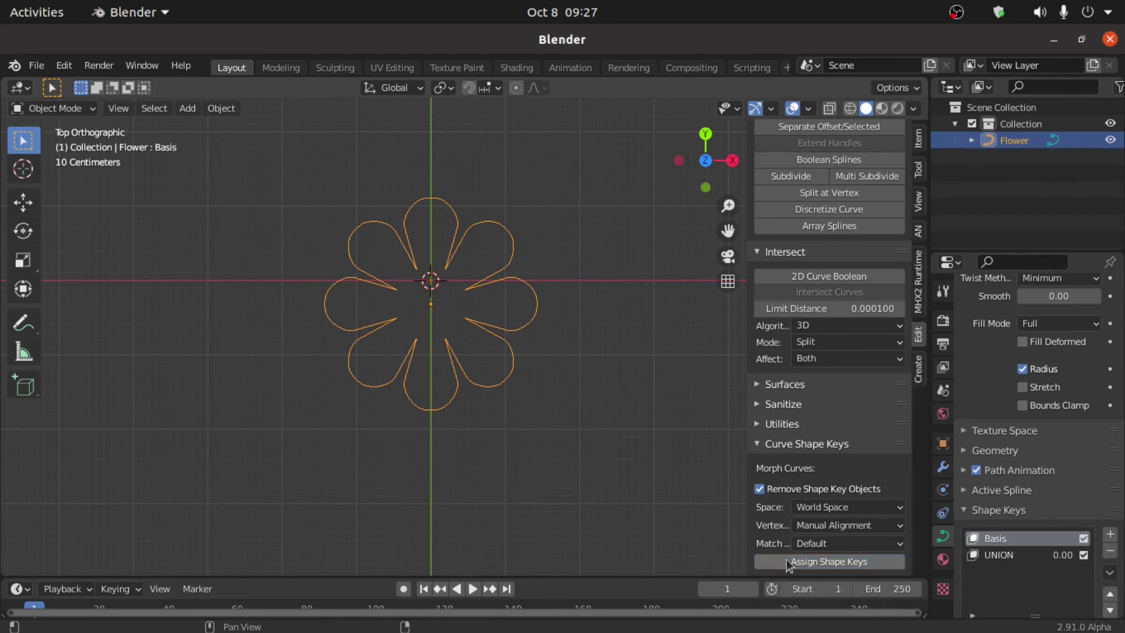
# - Set the value of the flower's UNION shape key to 1.000
pyautogui.scroll(-2, 1027, 501)
pyautogui.click(1015, 499)
pyautogui.scroll(-3, 1014, 496)
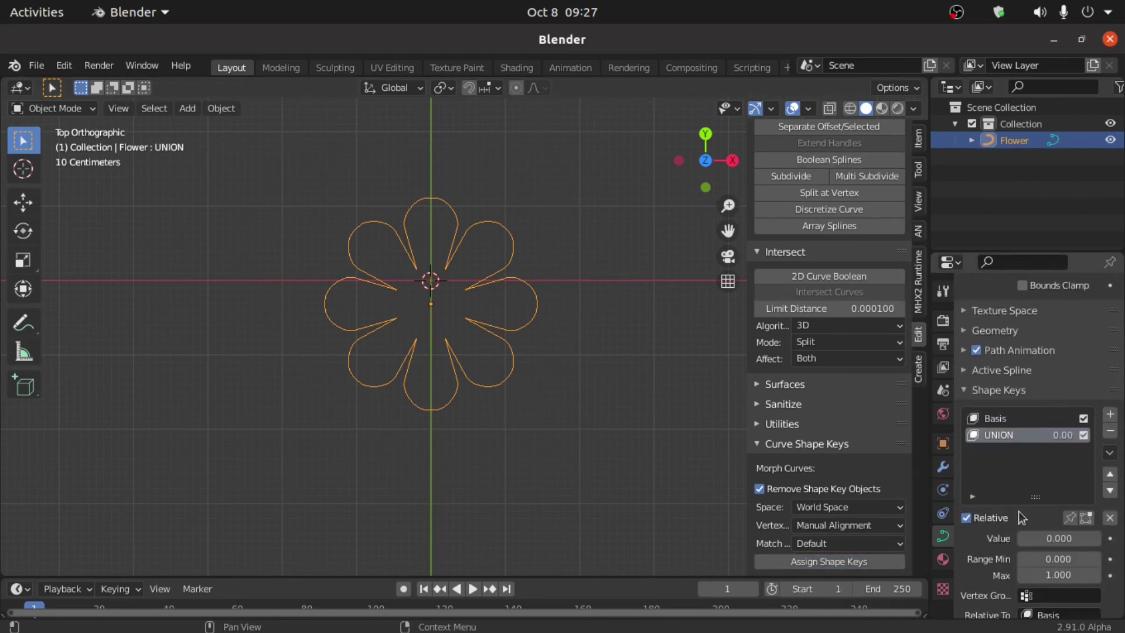
pyautogui.moveTo(1032, 532); pyautogui.dragTo(1100, 537)
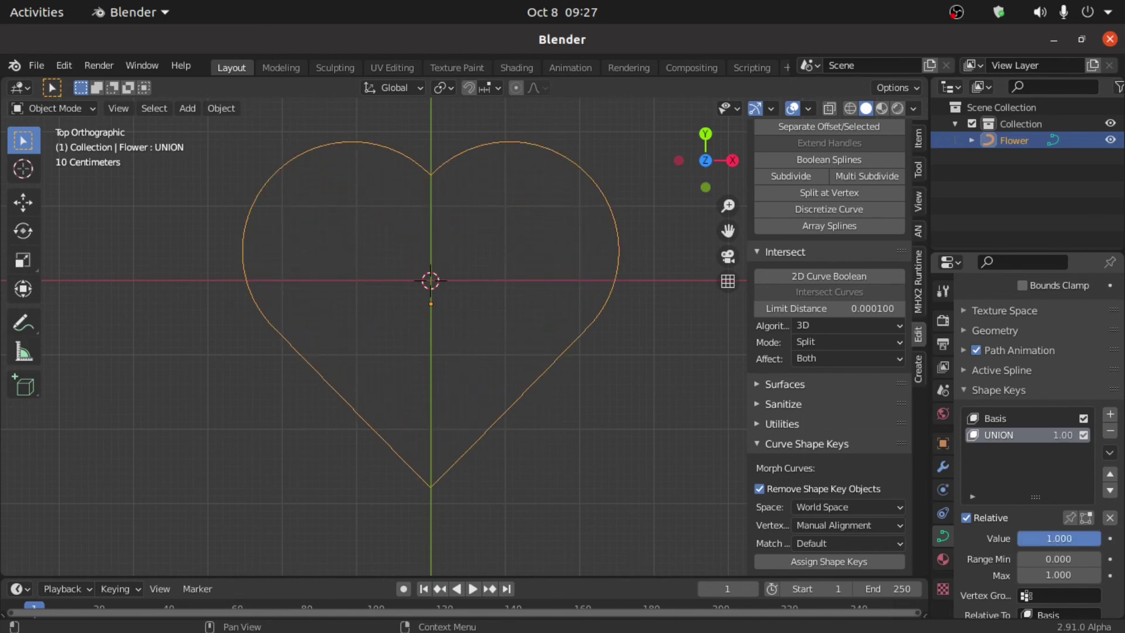
# - Make the flower curve 2D and set its fill mode to Both
pyautogui.scroll(12, 1089, 445)
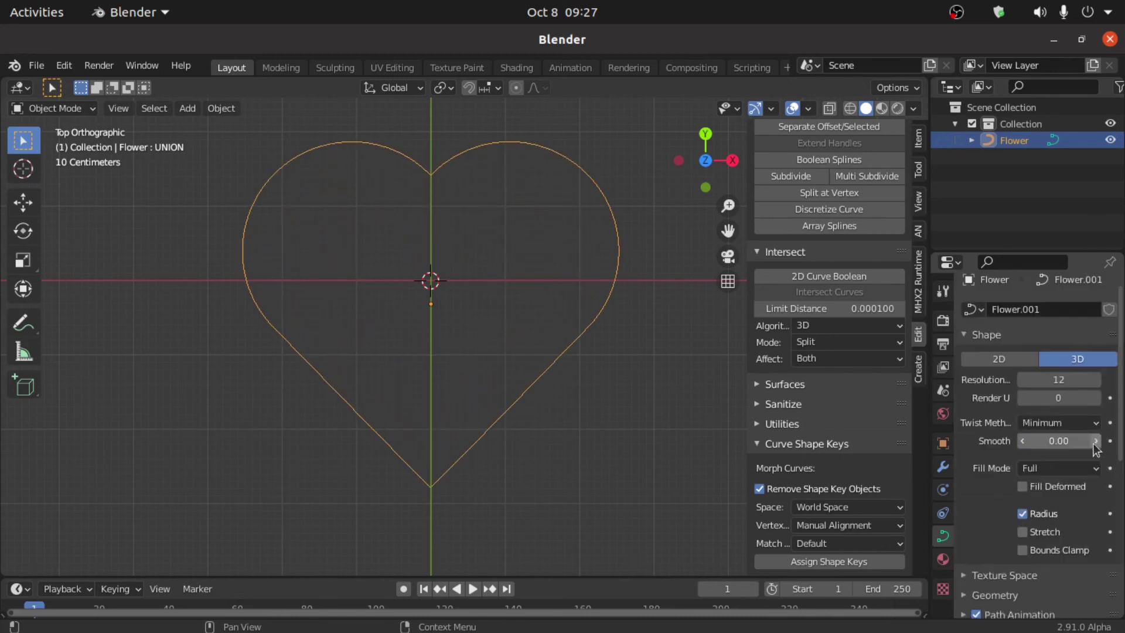
pyautogui.click(996, 374)
pyautogui.scroll(-2, 1031, 422)
pyautogui.click(1037, 445)
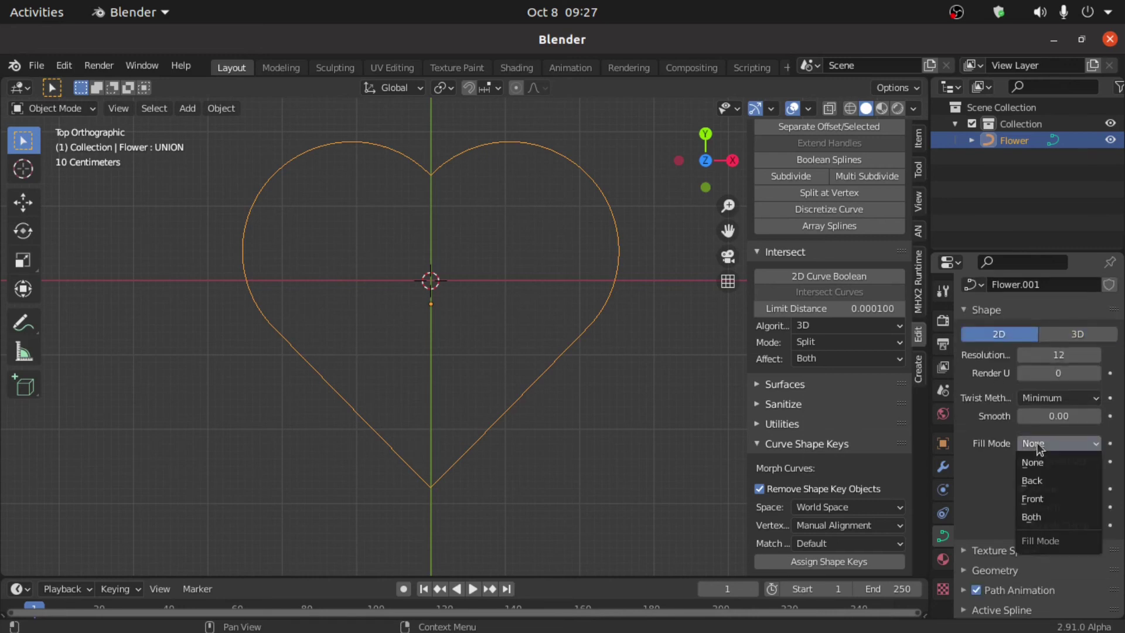
pyautogui.click(1036, 510)
pyautogui.scroll(-4, 1035, 510)
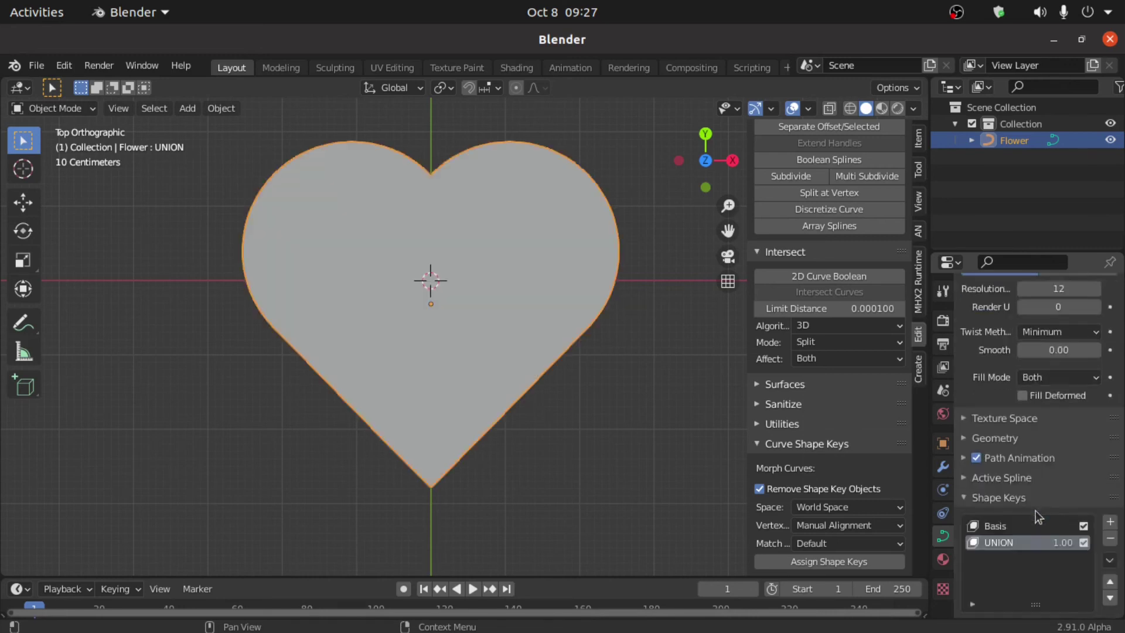
# - Extrude the filled curve by 0.18 m in its Geometry settings
pyautogui.scroll(-1, 1035, 511)
pyautogui.click(980, 409)
pyautogui.scroll(-1, 979, 409)
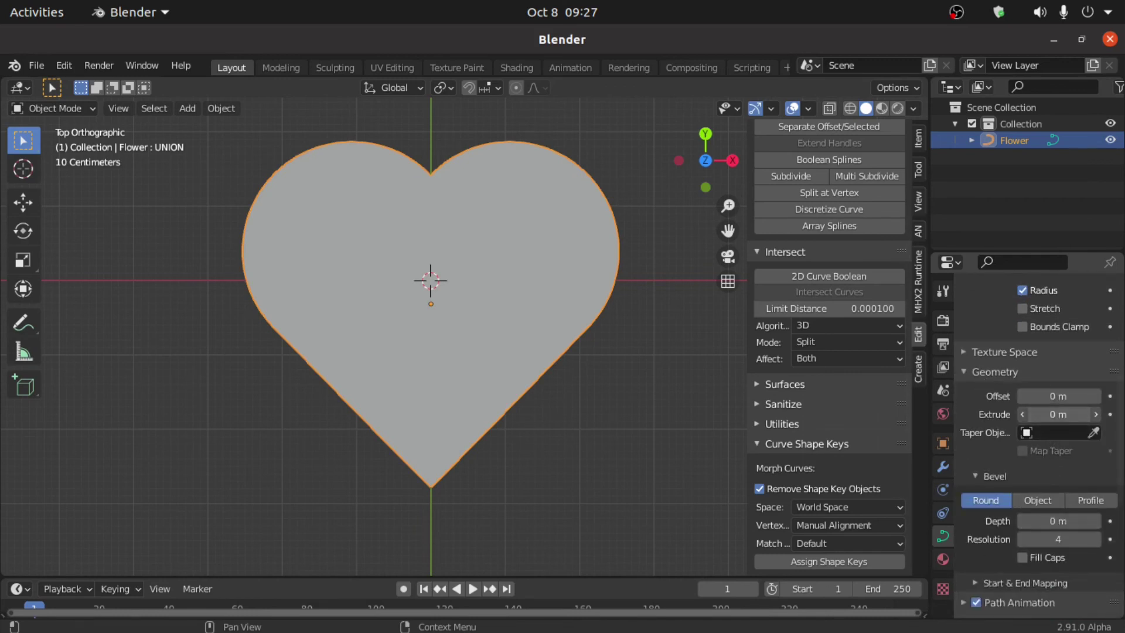
pyautogui.moveTo(1058, 414); pyautogui.dragTo(1072, 414)
pyautogui.moveTo(507, 478); pyautogui.dragTo(451, 358, button='middle')
# - Round the edges of the extruded heart with a bevel depth of 0.12 m
pyautogui.scroll(-2, 1045, 523)
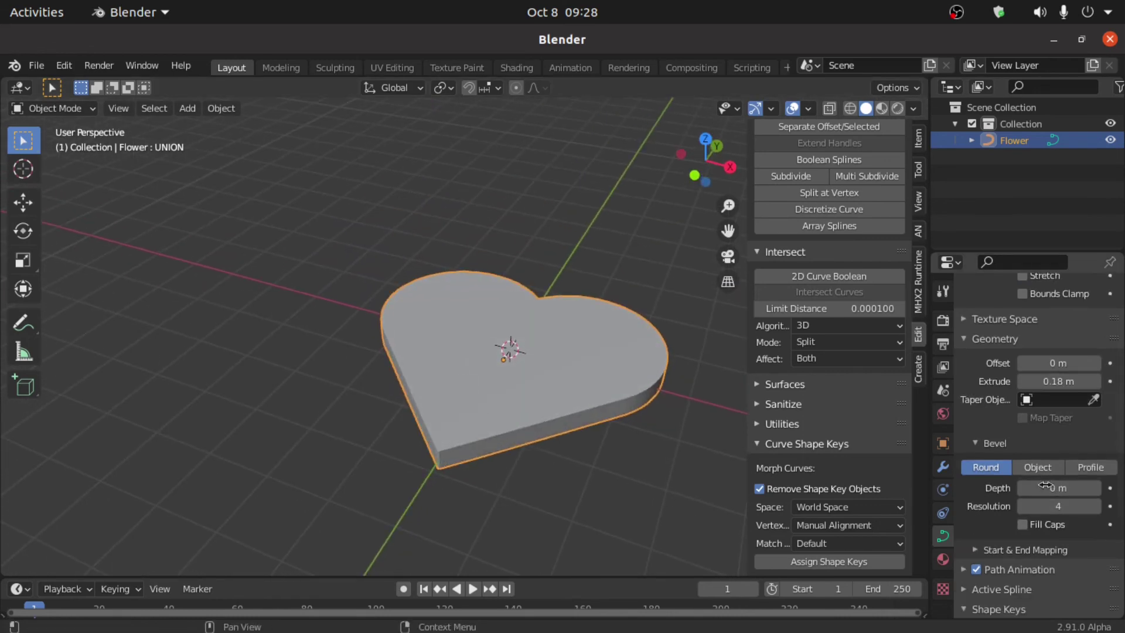
pyautogui.moveTo(1044, 489); pyautogui.dragTo(1068, 488)
pyautogui.scroll(-8, 1038, 561)
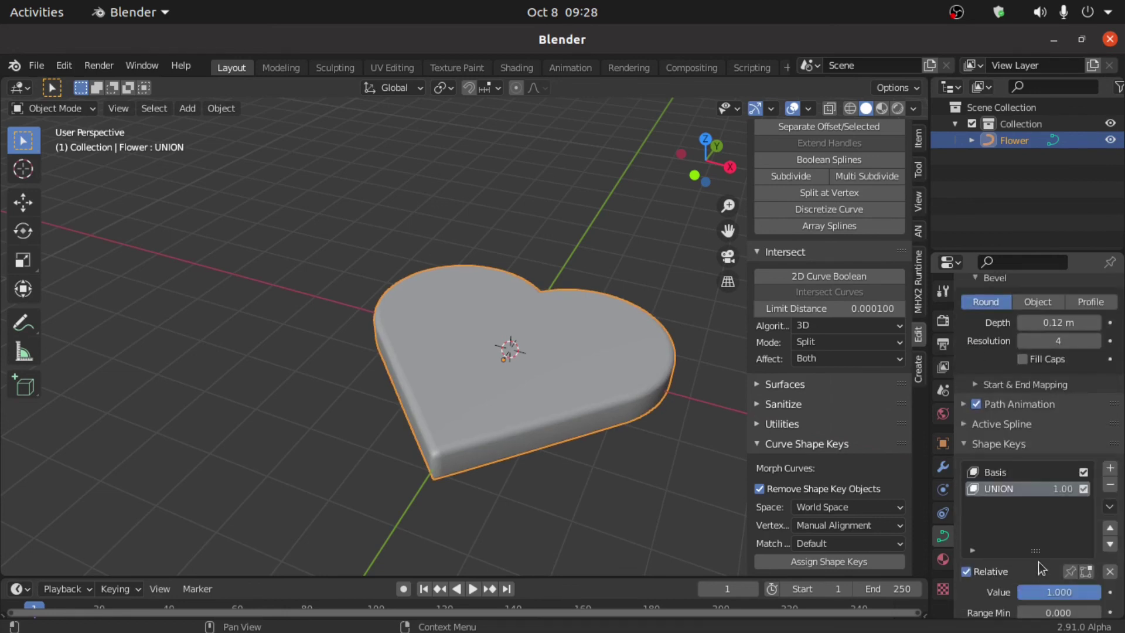
# - Set the UNION shape key value to 0.000 and reduce the curve's bevel depth
pyautogui.moveTo(1090, 526); pyautogui.dragTo(1019, 525)
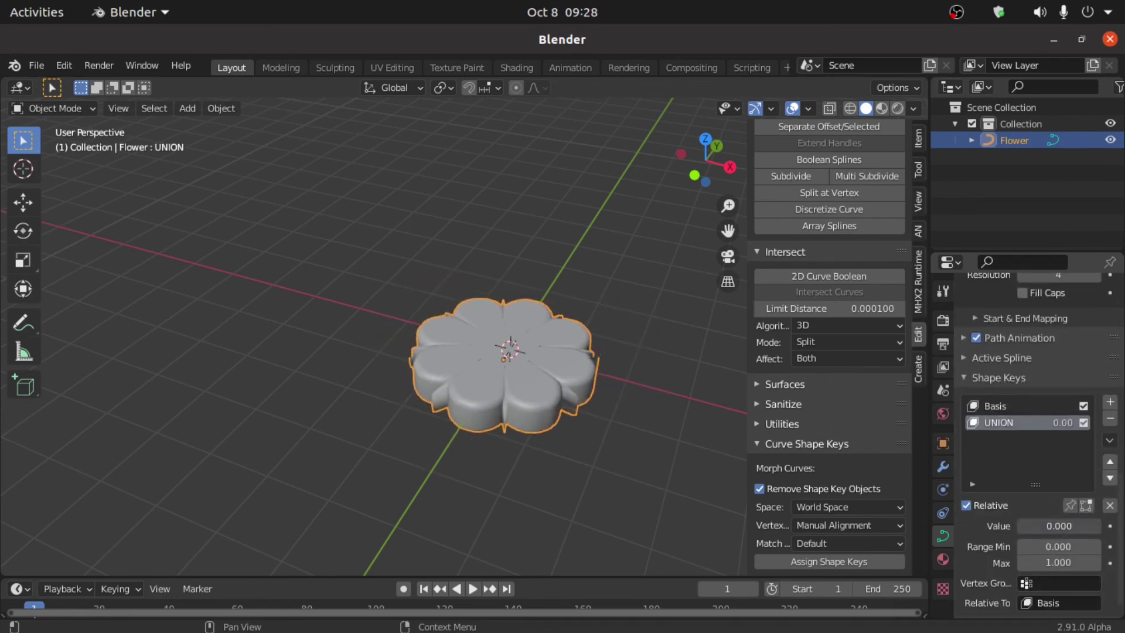
pyautogui.scroll(4, 980, 475)
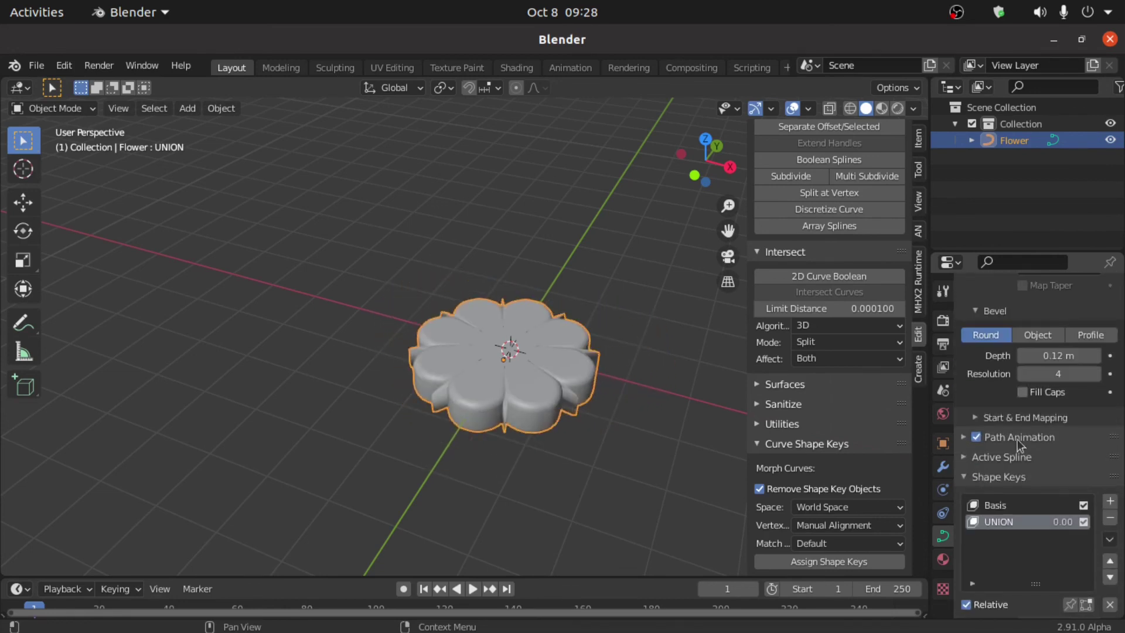
pyautogui.moveTo(1050, 357); pyautogui.dragTo(1017, 357)
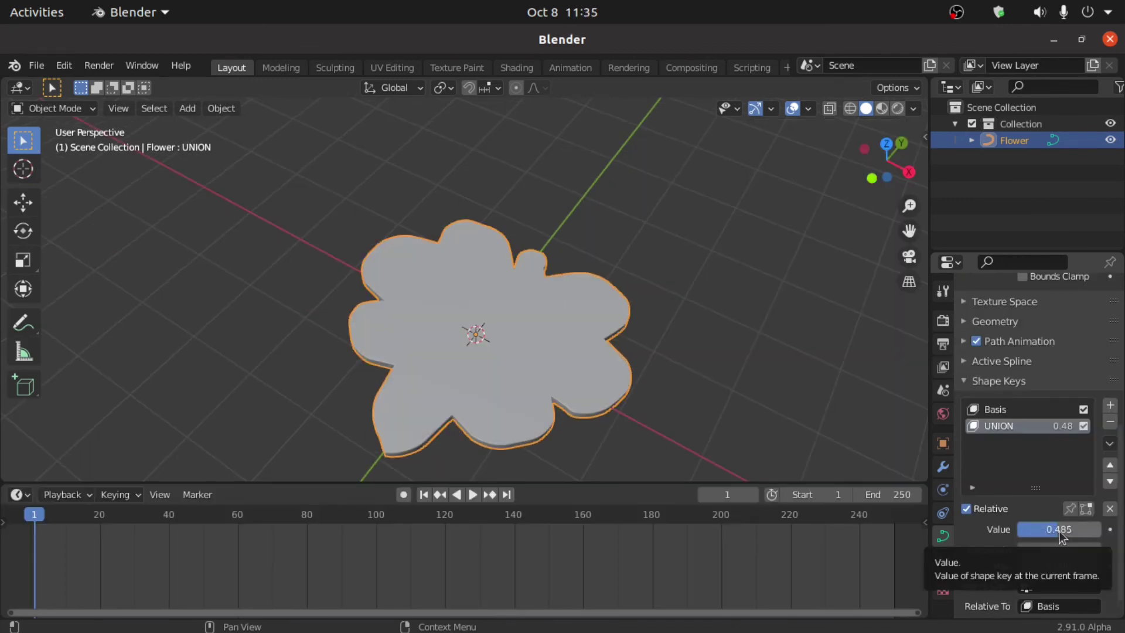
# - Keyframe the UNION shape key value at 0.000 on frame 1 and at 1.000 on frame 68
pyautogui.moveTo(1068, 531); pyautogui.dragTo(1026, 536)
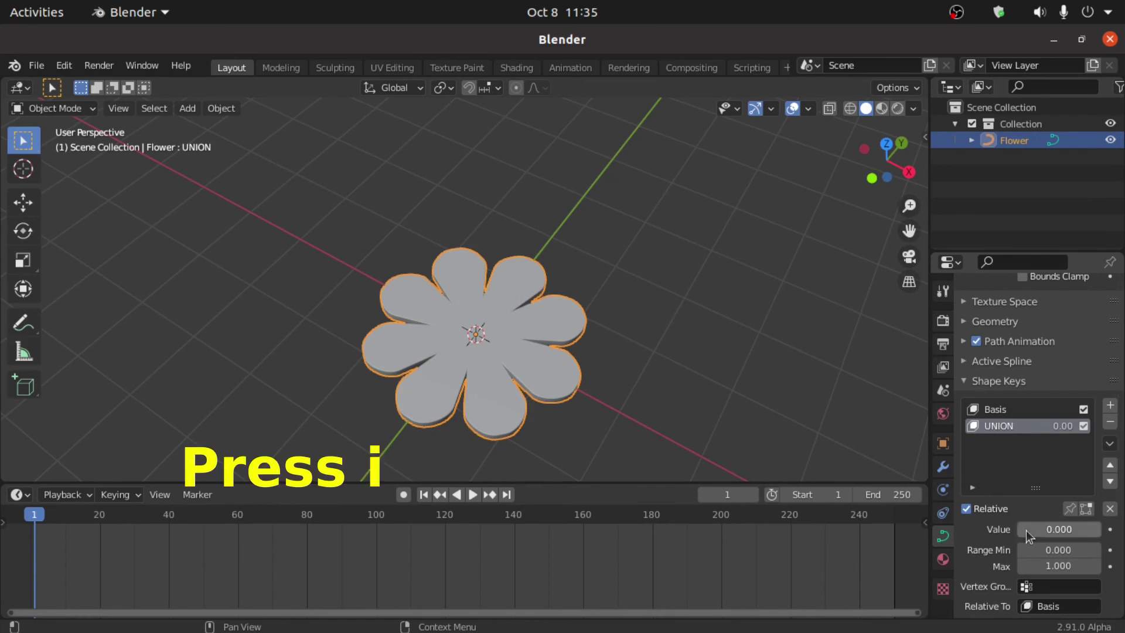
pyautogui.press('i')
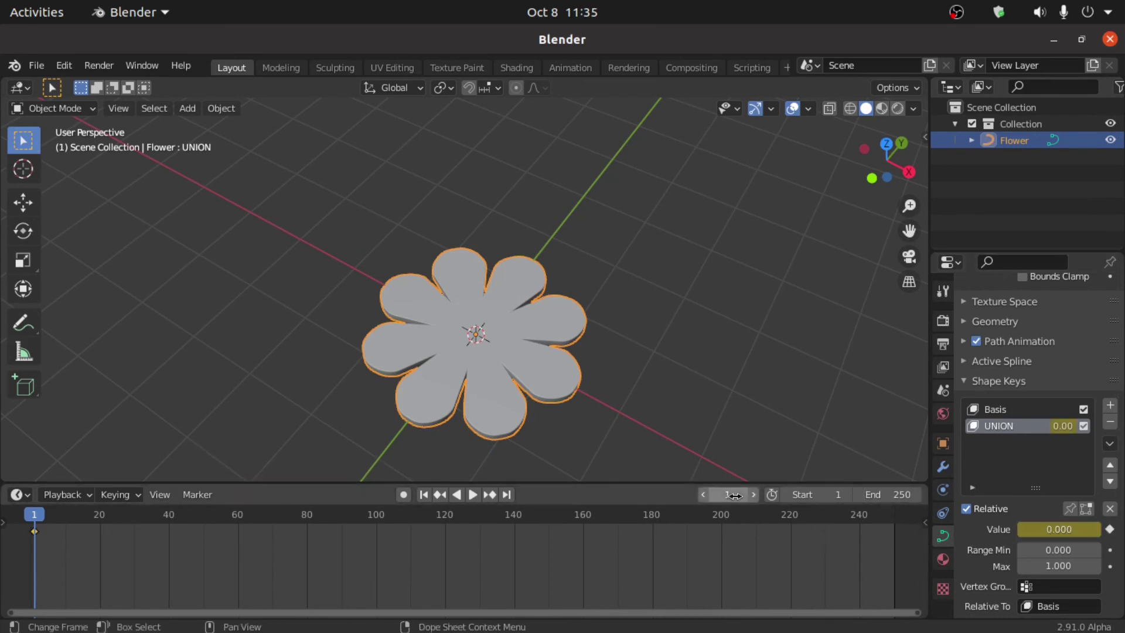
pyautogui.moveTo(736, 495); pyautogui.dragTo(814, 495)
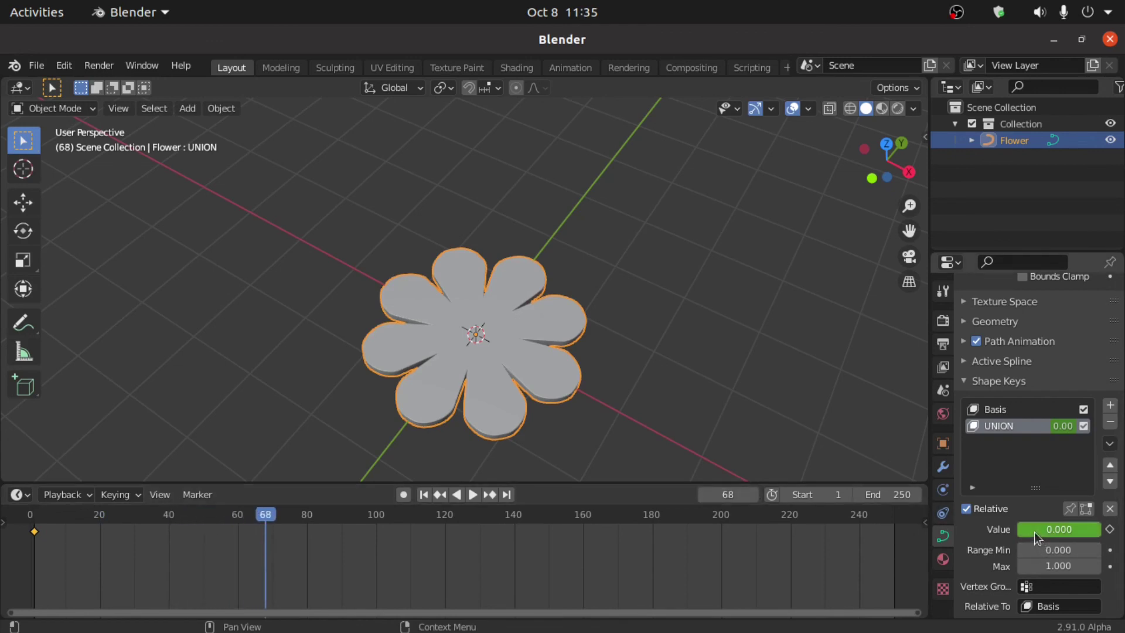
pyautogui.moveTo(1048, 529); pyautogui.dragTo(1100, 529)
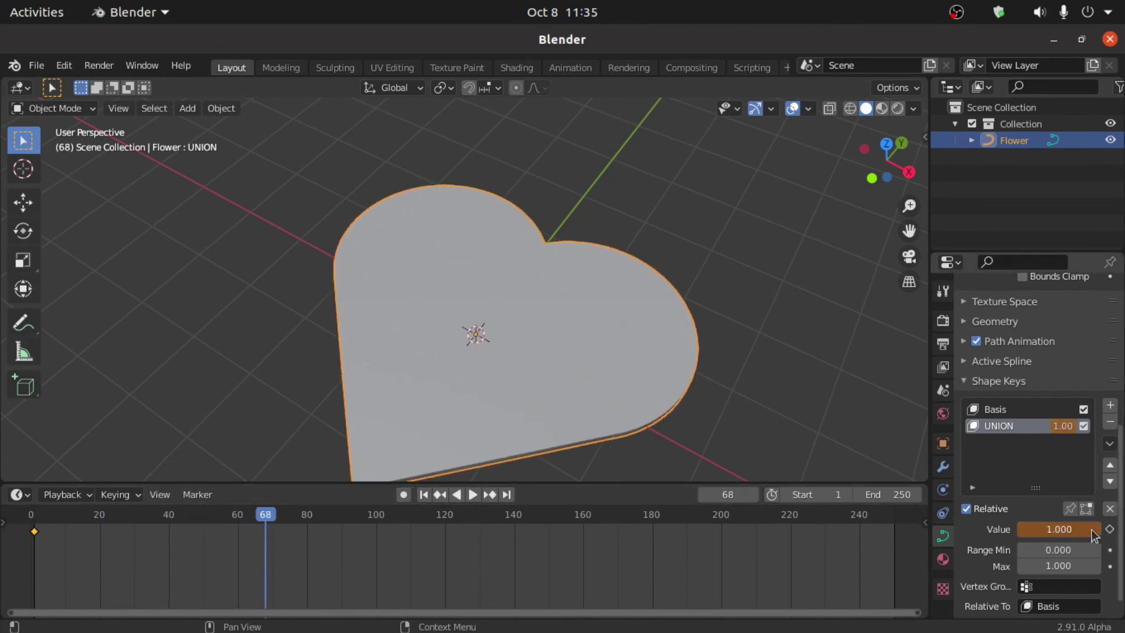
pyautogui.press('i')
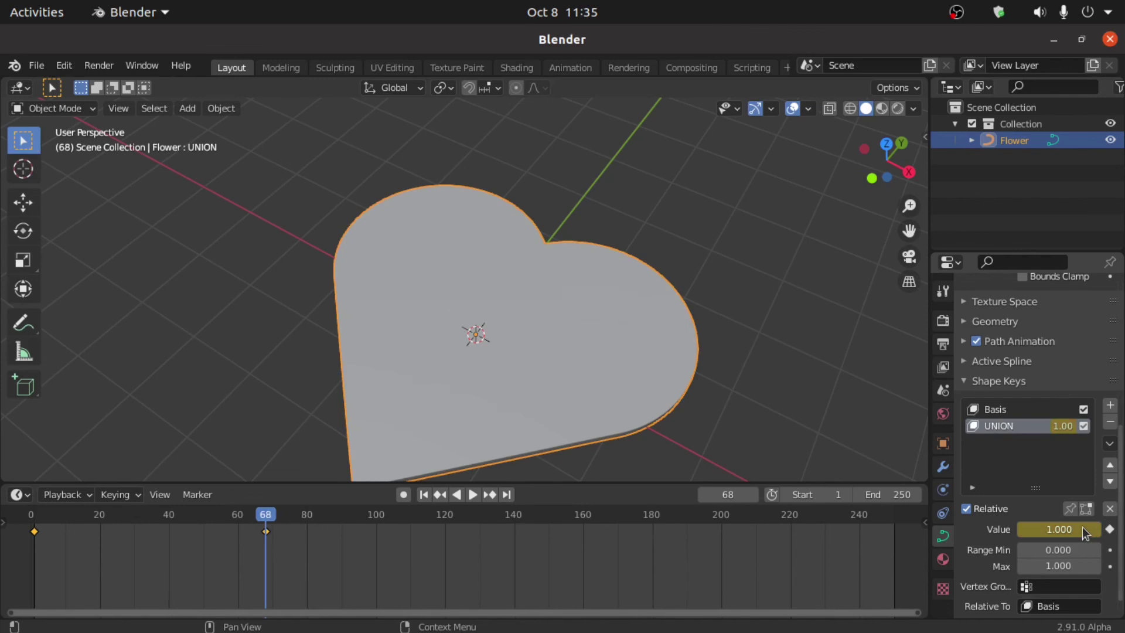
# - Play the flower-to-heart morph animation from the first frame
pyautogui.click(423, 494)
pyautogui.press('space')
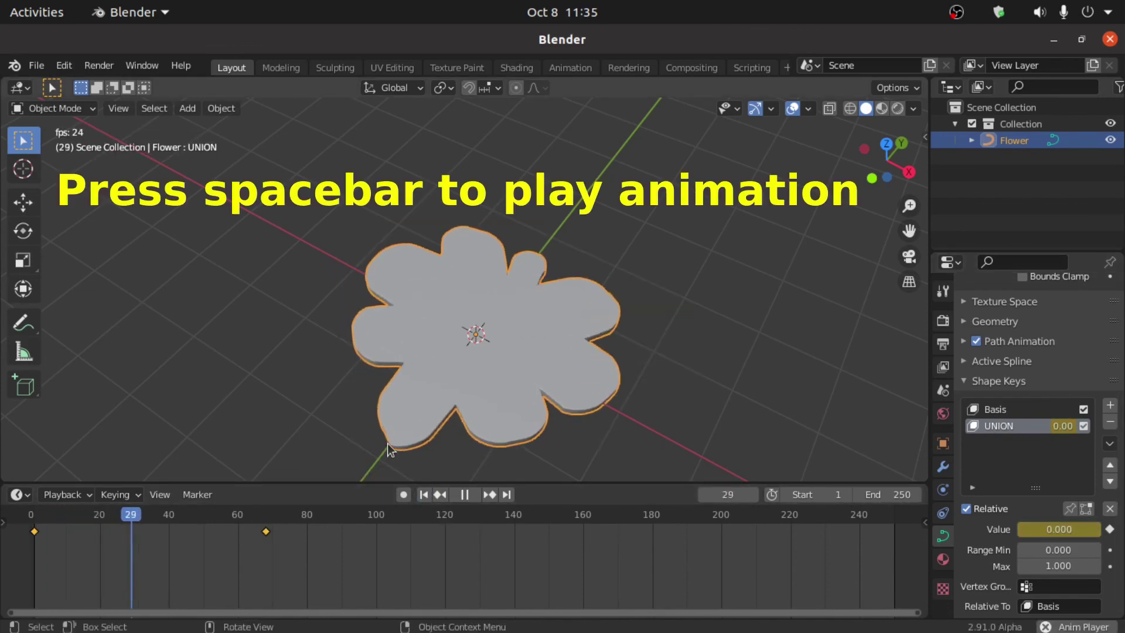